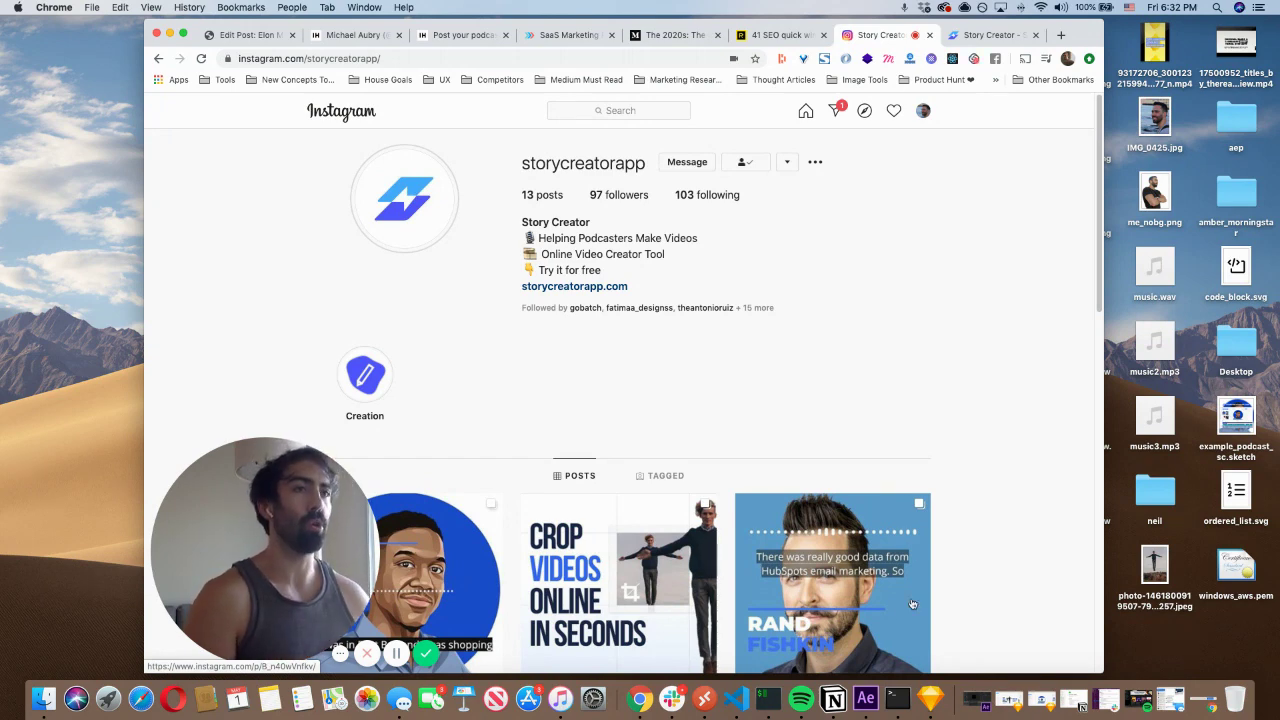
# Step: Open the Chris Davis audiogram post, play its subtitled video, pause it, then close it
pyautogui.moveTo(338, 496); pyautogui.dragTo(893, 298)
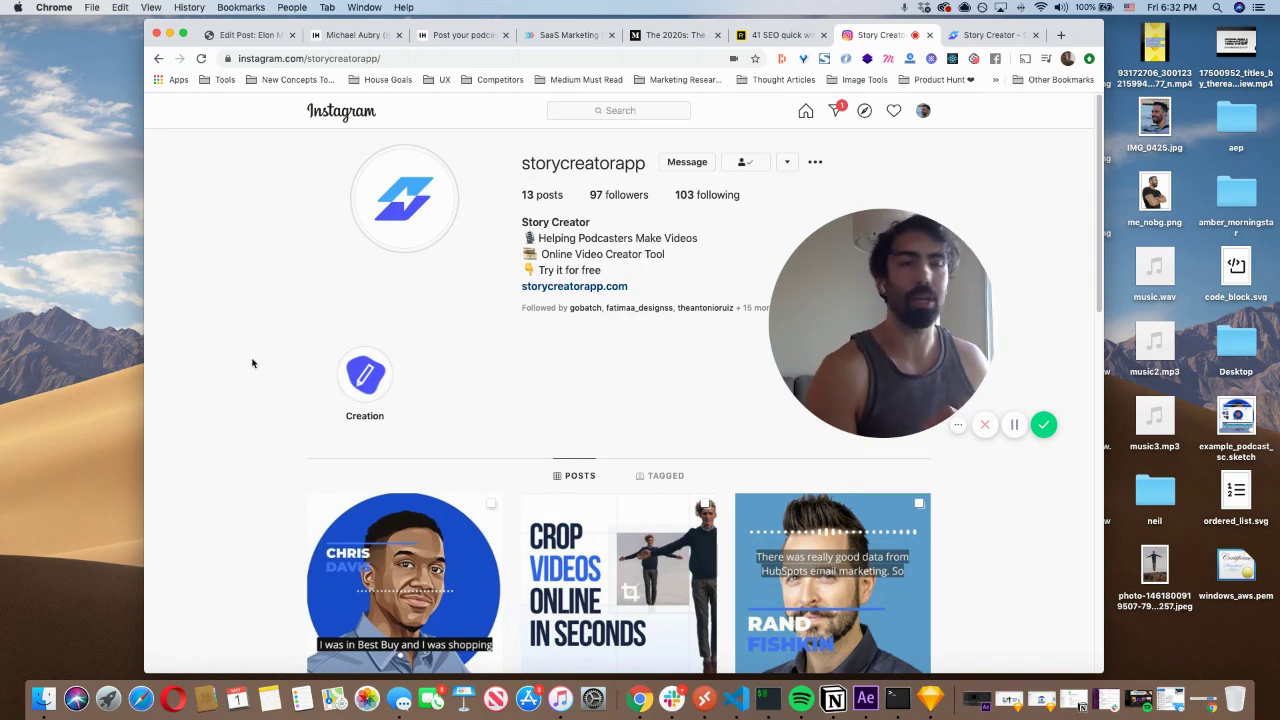
pyautogui.scroll(-1, 385, 477)
pyautogui.click(382, 490)
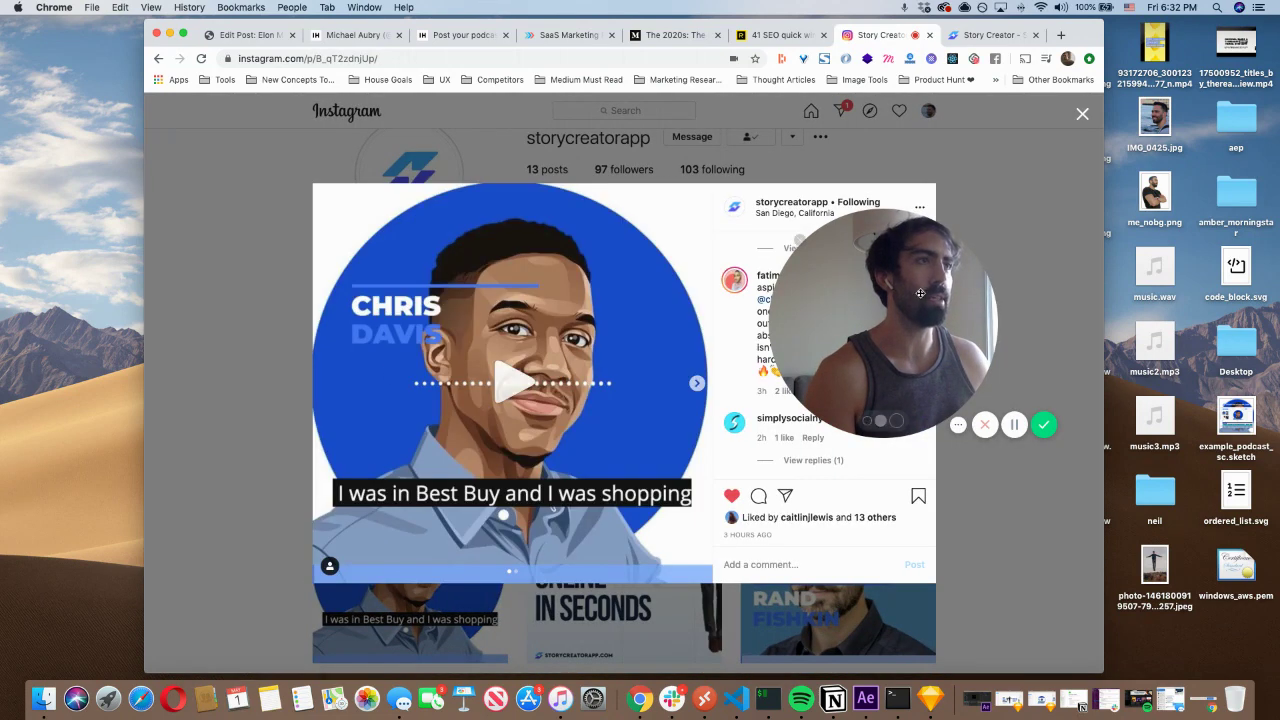
pyautogui.moveTo(886, 306); pyautogui.dragTo(1005, 236)
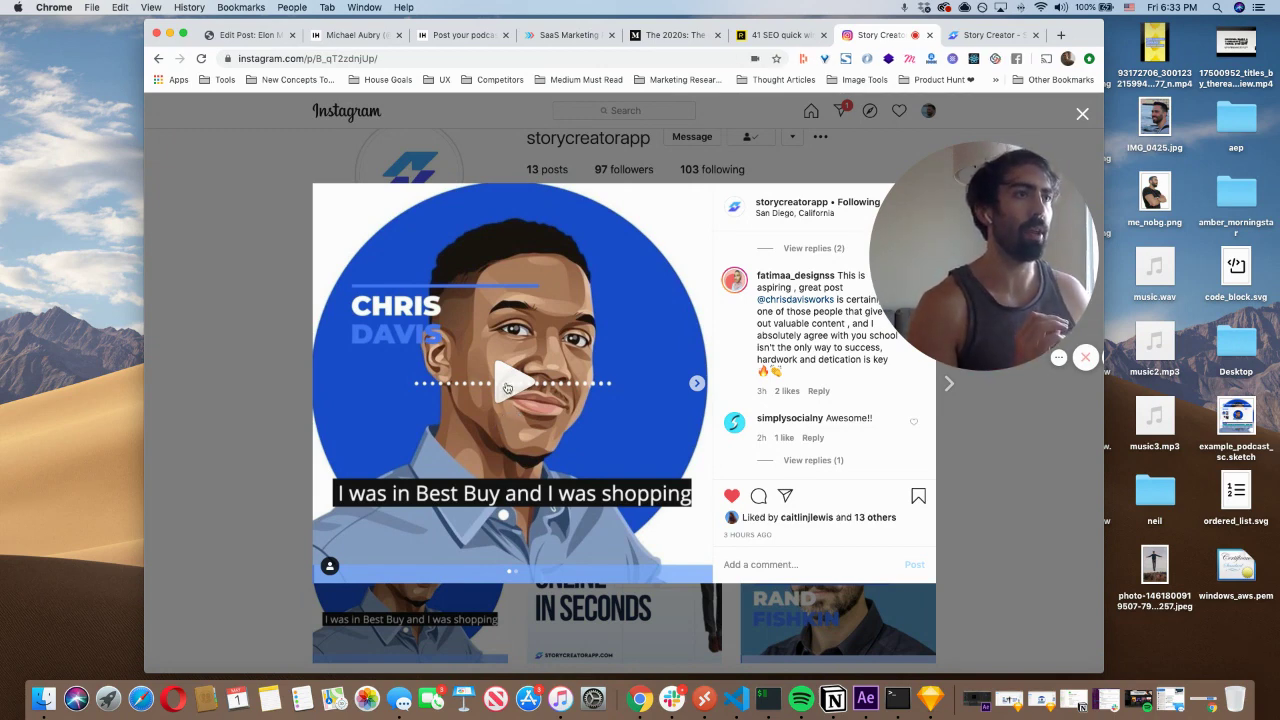
pyautogui.click(507, 388)
pyautogui.click(507, 388)
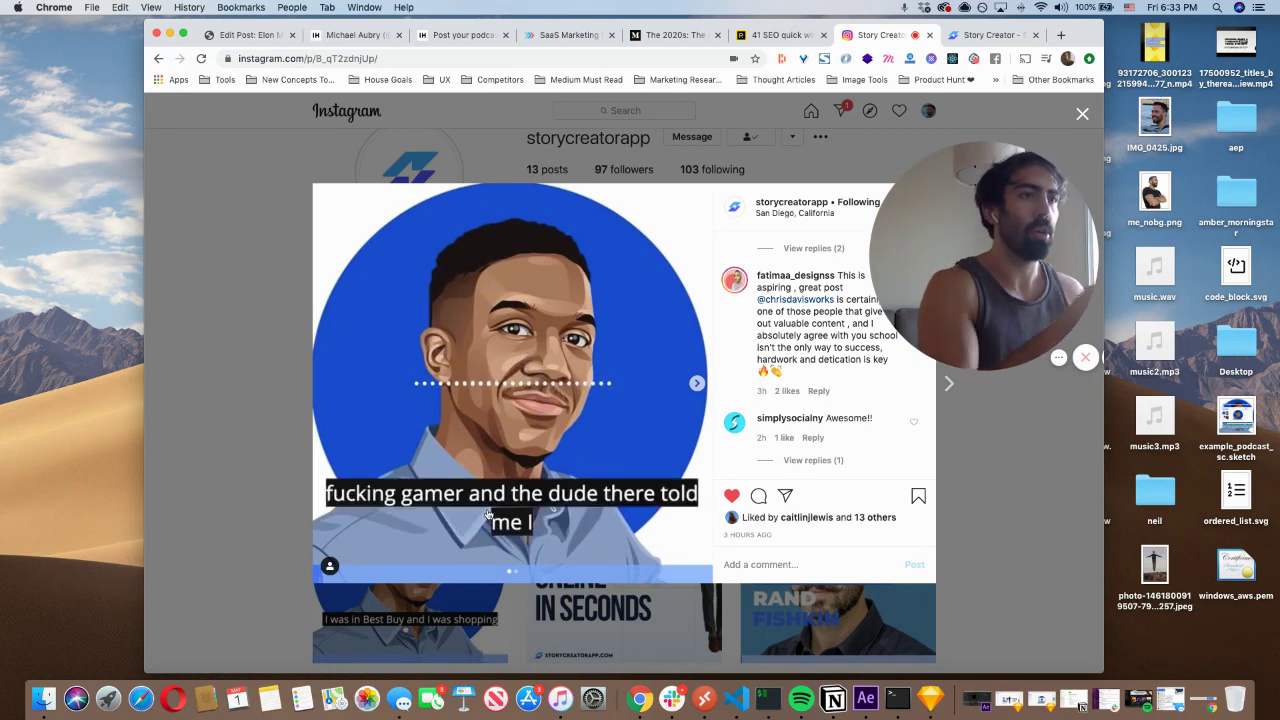
pyautogui.click(520, 365)
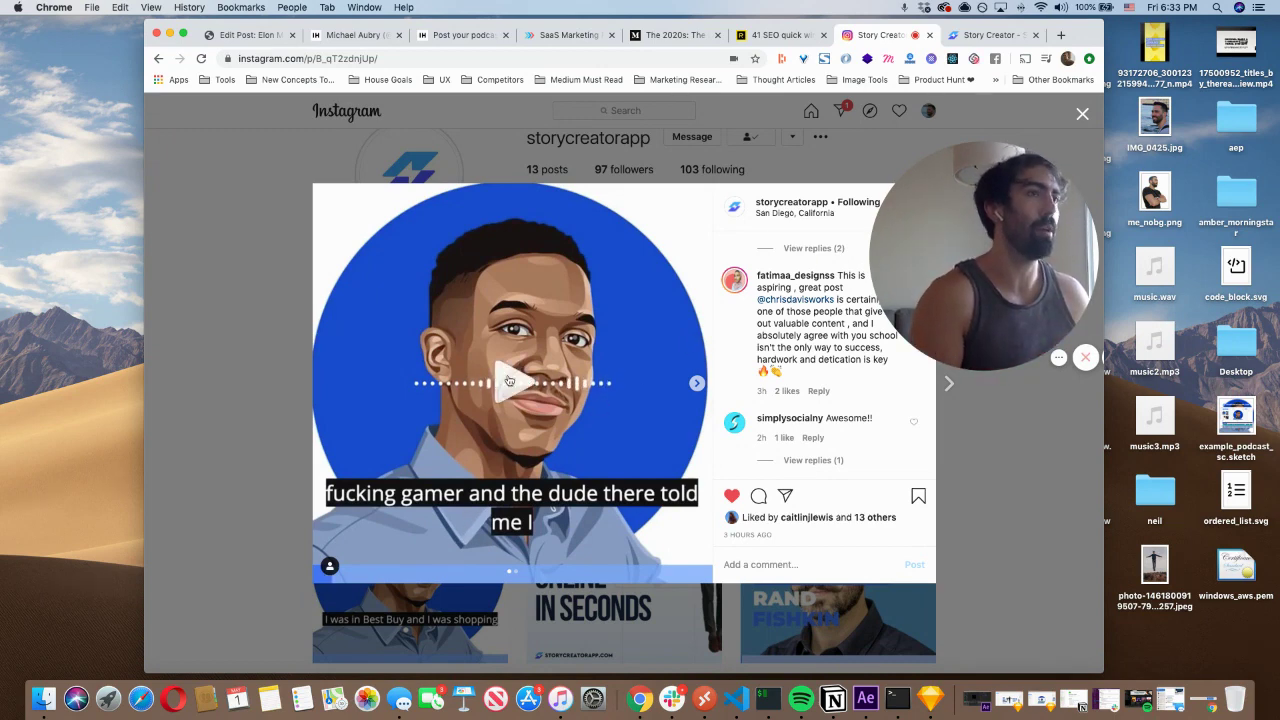
pyautogui.click(238, 306)
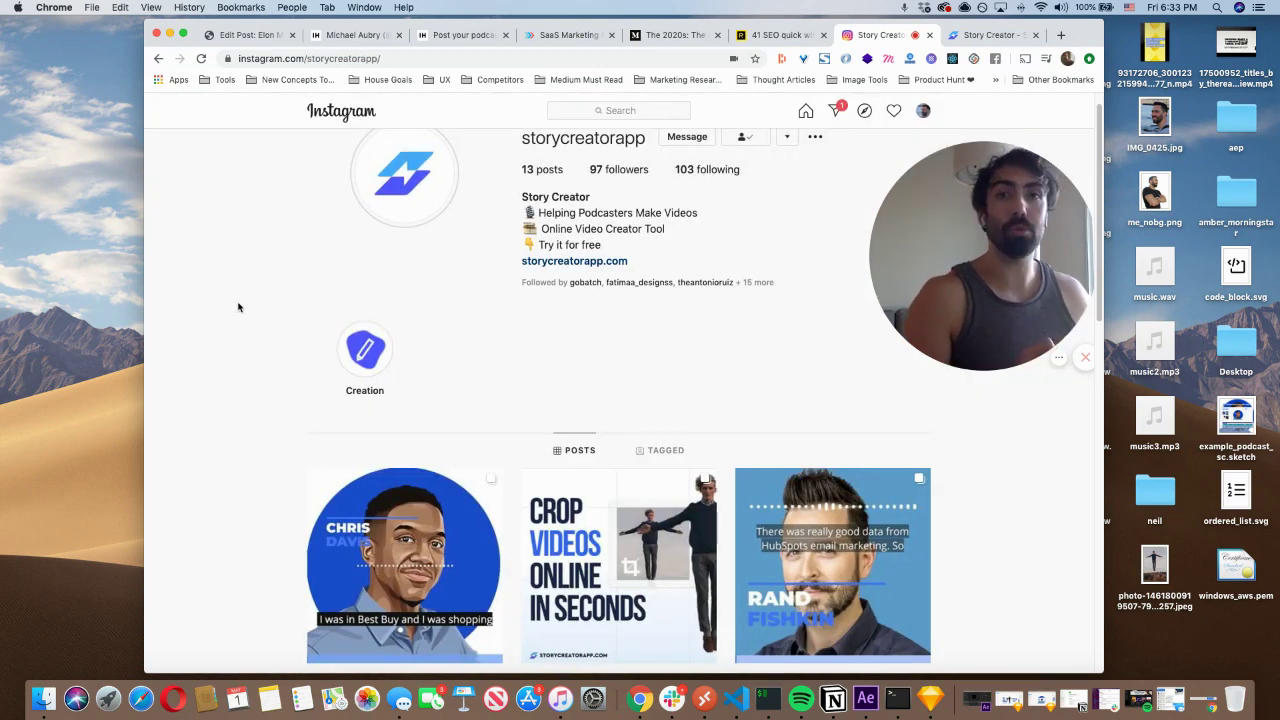
pyautogui.click(1000, 38)
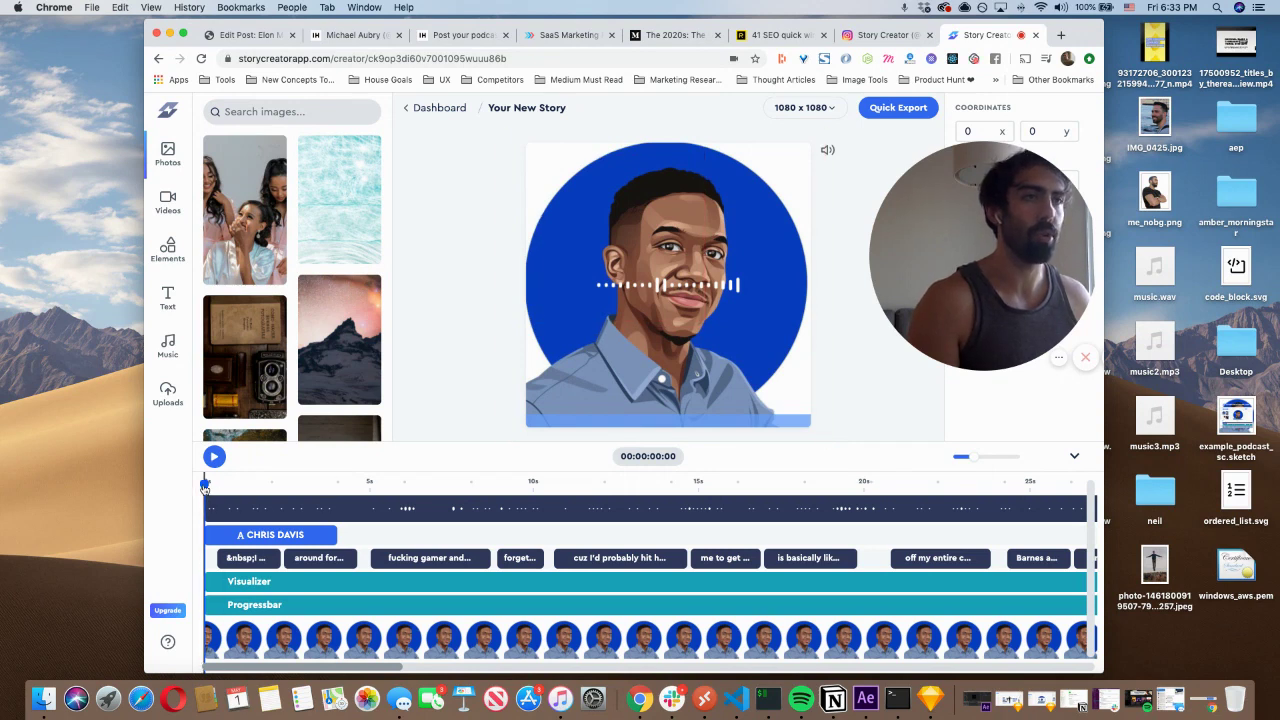
pyautogui.moveTo(205, 487); pyautogui.dragTo(244, 487)
pyautogui.click(590, 238)
pyautogui.moveTo(914, 231); pyautogui.dragTo(247, 266)
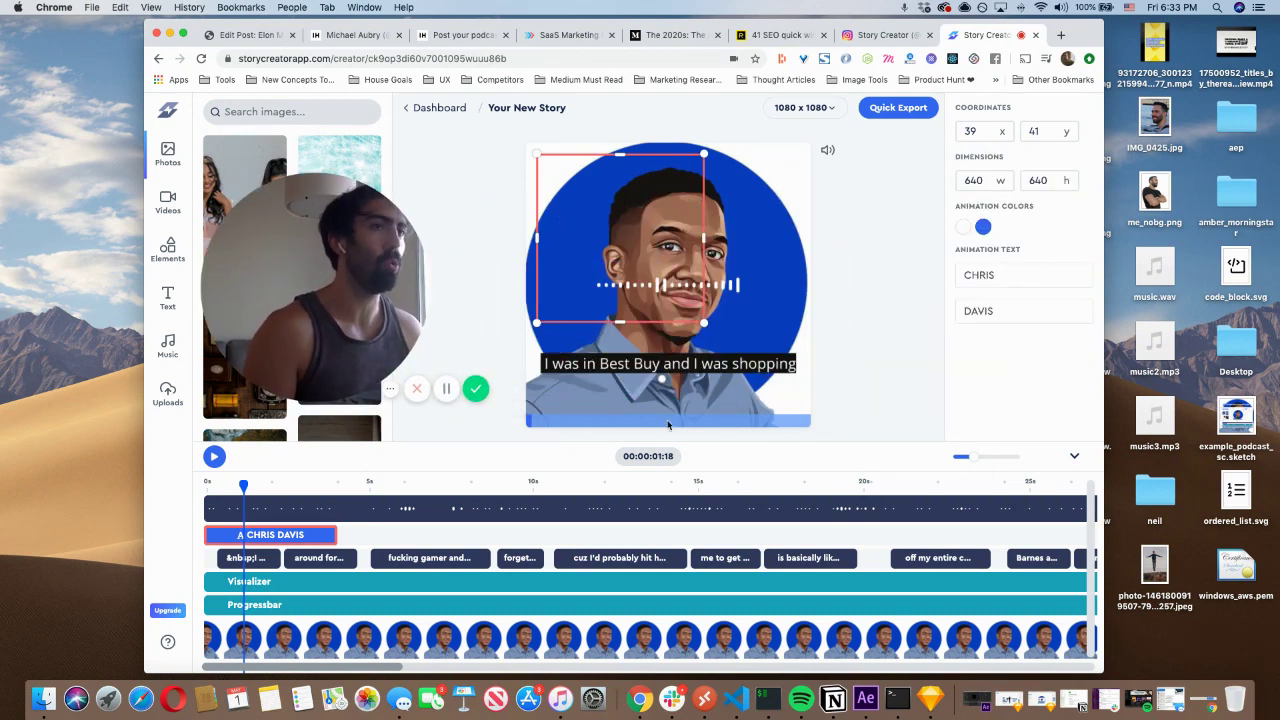
pyautogui.moveTo(243, 487); pyautogui.dragTo(229, 487)
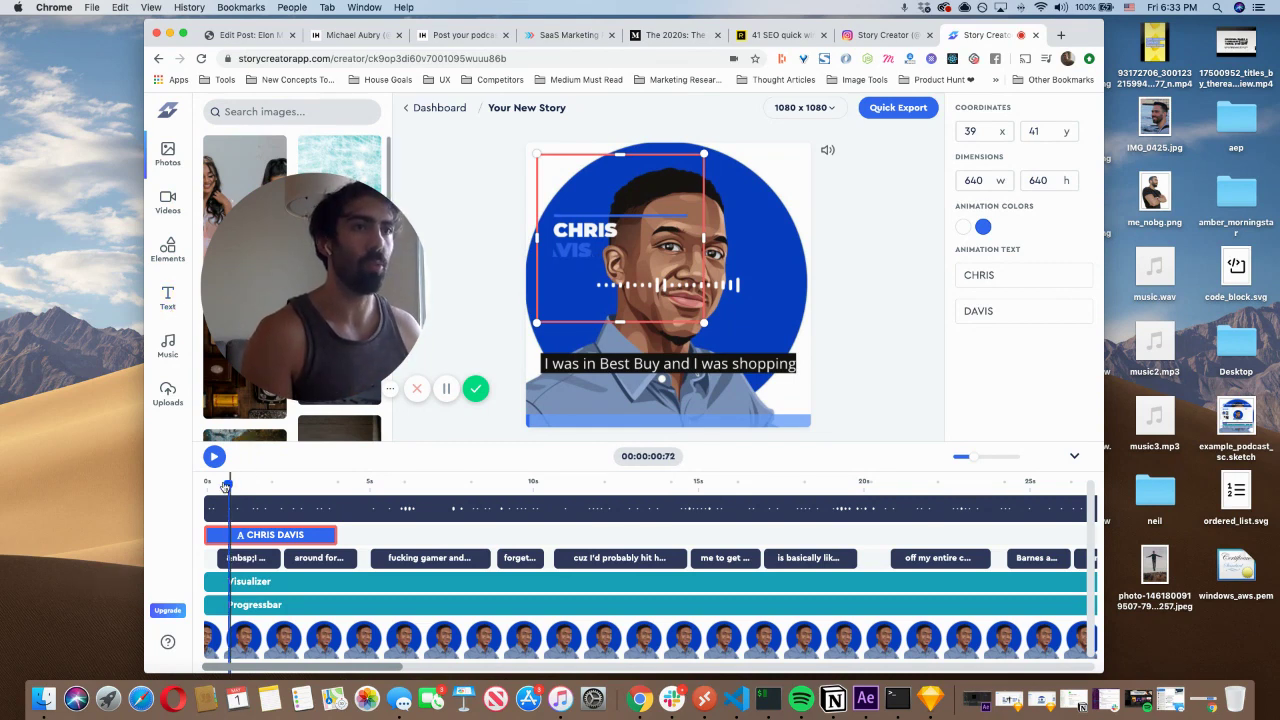
pyautogui.moveTo(223, 486)
pyautogui.mouseDown()
pyautogui.moveTo(207, 486)
pyautogui.moveTo(248, 485)
pyautogui.mouseUp()
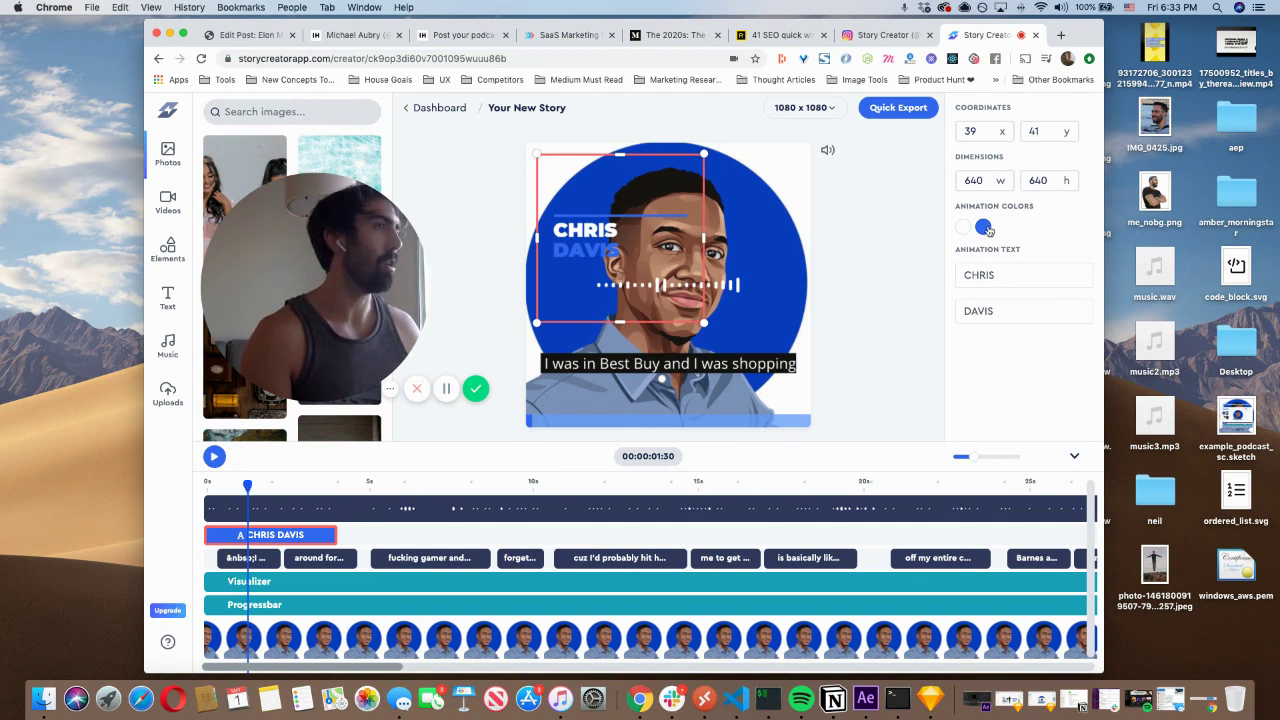
pyautogui.moveTo(351, 293)
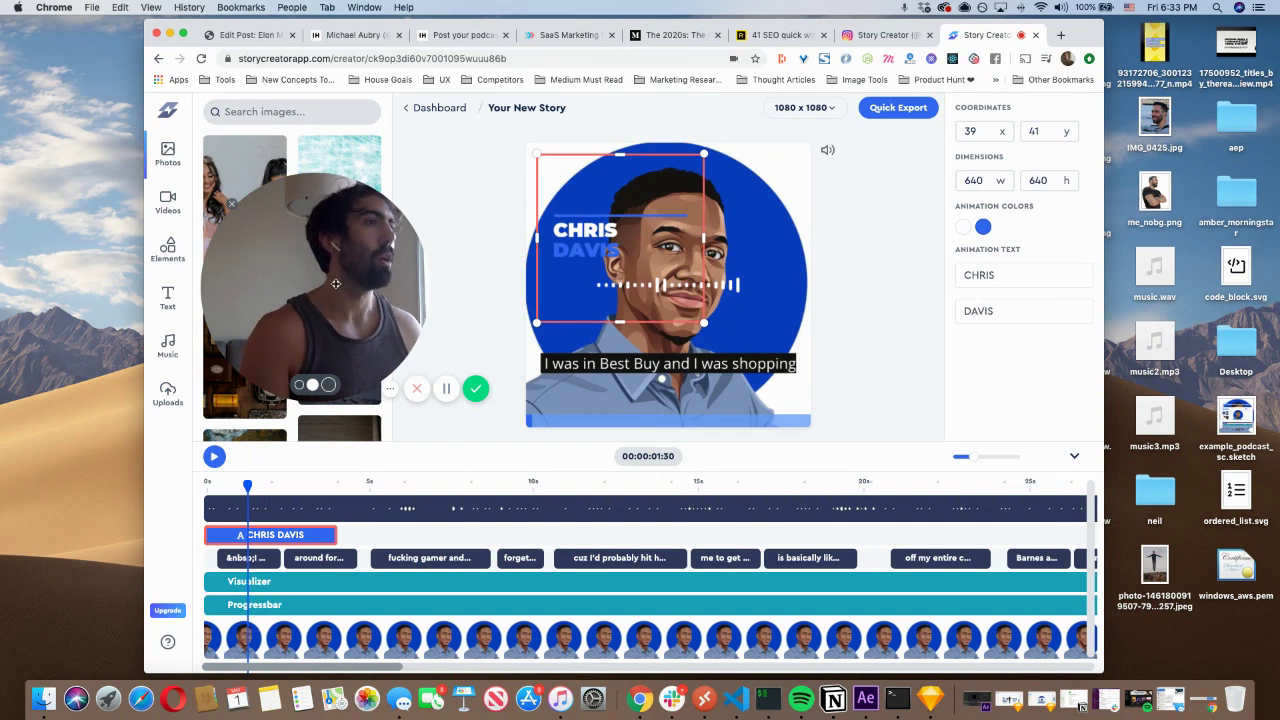
pyautogui.moveTo(336, 284); pyautogui.dragTo(985, 264)
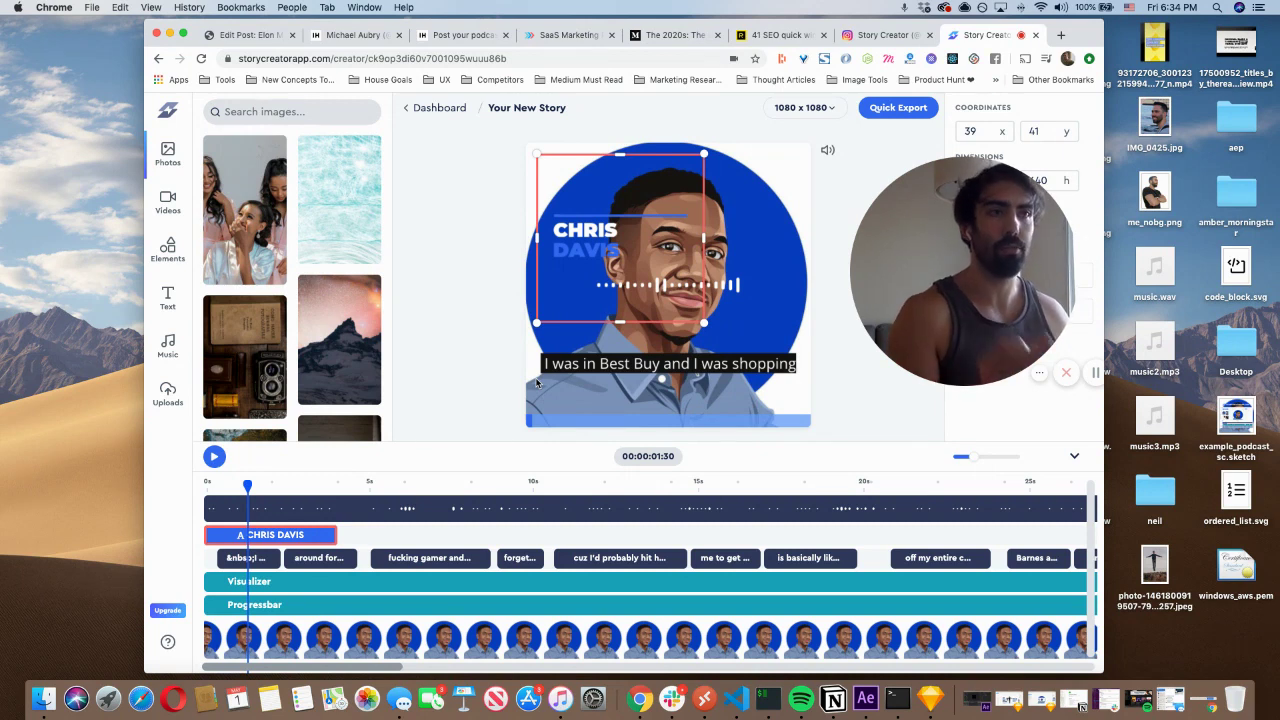
# Step: Go back to the Dashboard and open a story card as a blank 1080 x 1080 story
pyautogui.click(430, 110)
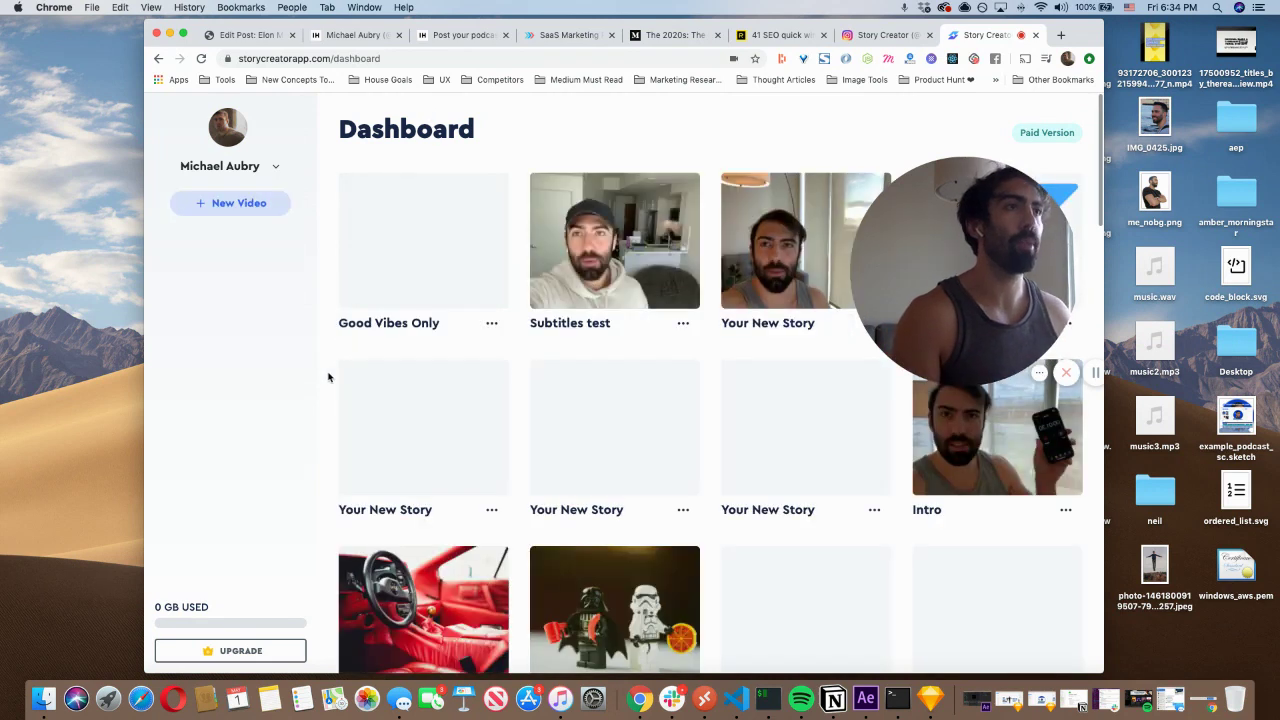
pyautogui.moveTo(363, 334)
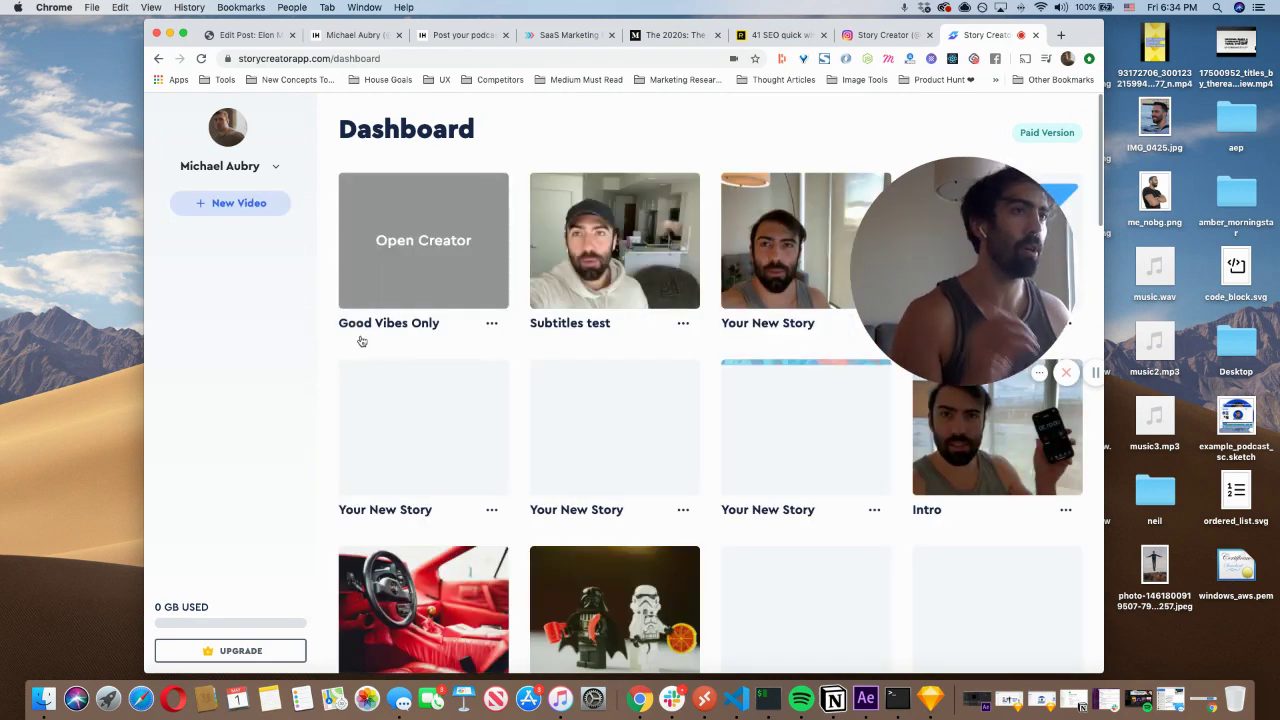
pyautogui.moveTo(390, 440)
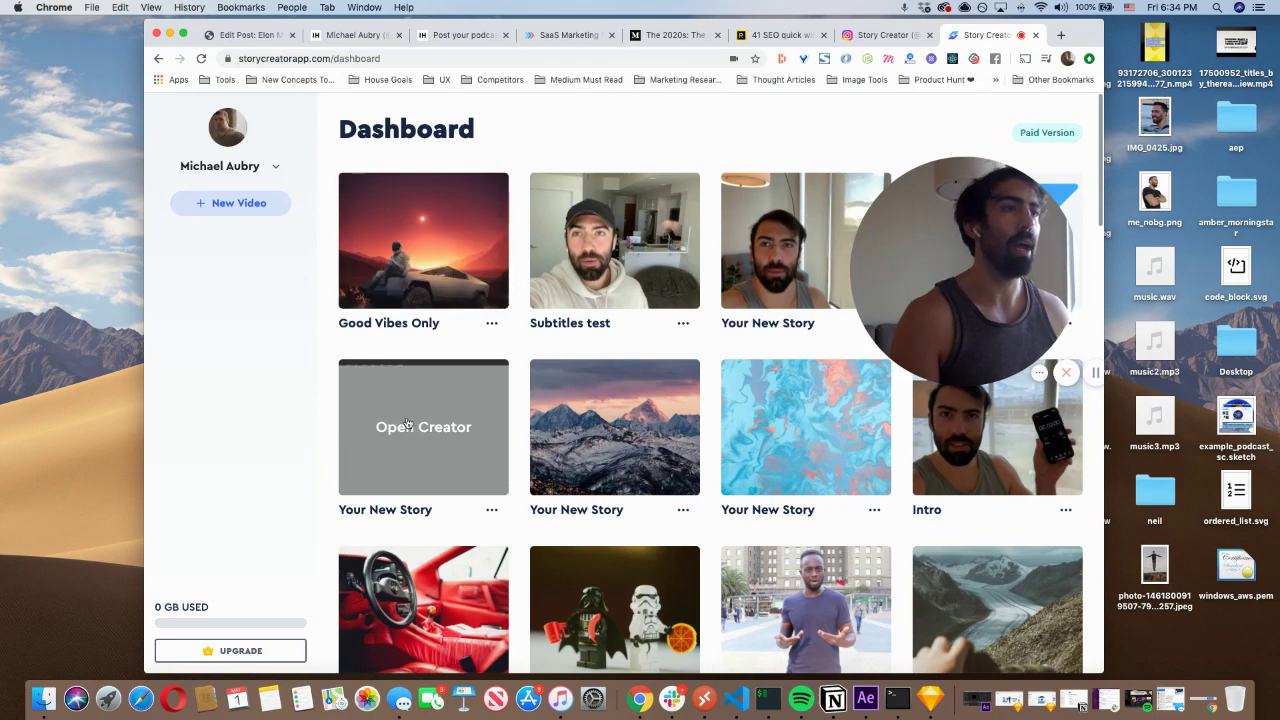
pyautogui.scroll(-3, 584, 364)
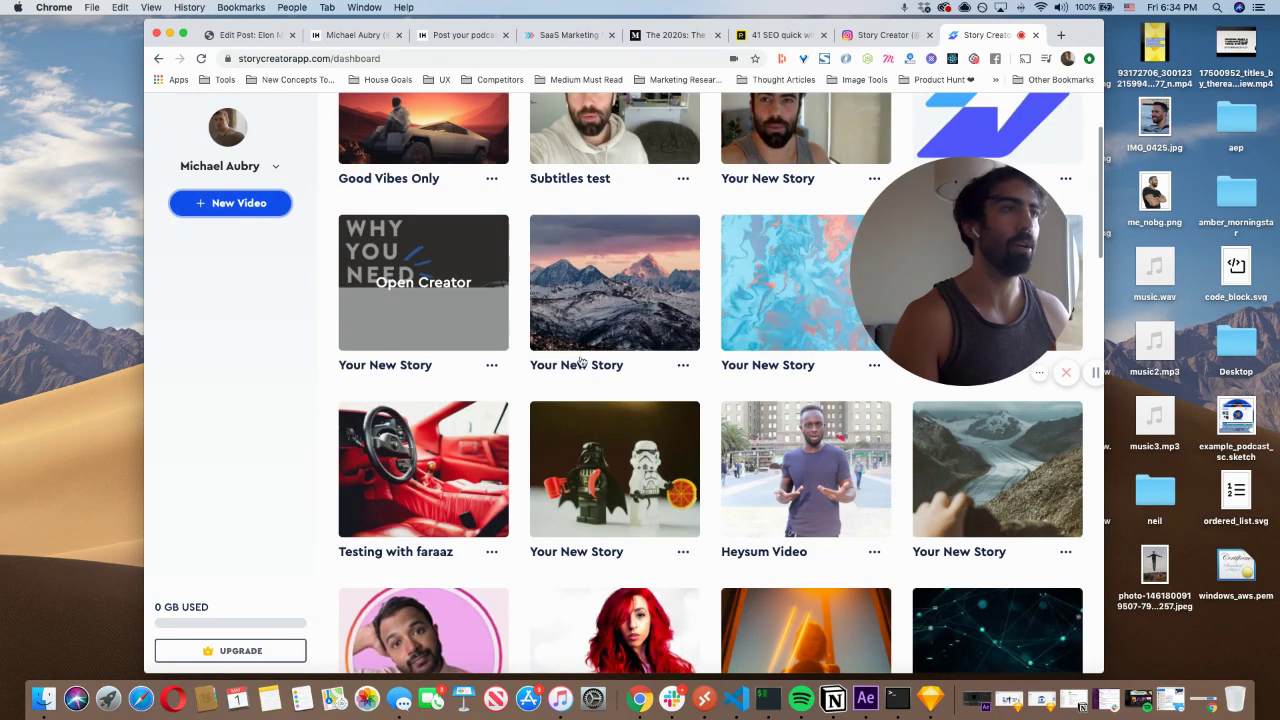
pyautogui.scroll(-10, 833, 505)
pyautogui.moveTo(604, 540)
pyautogui.click(621, 514)
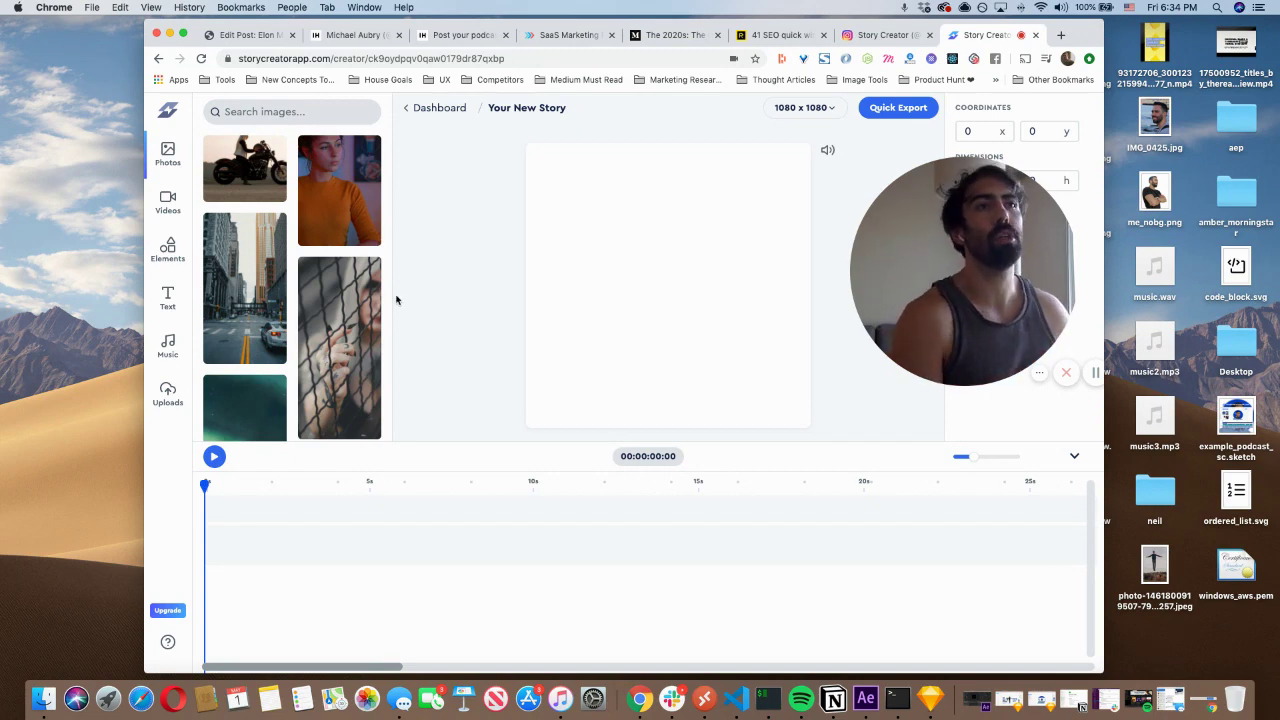
# Step: Search stock images for 'dogs', add then delete the teal two-dogs photo, and show Uploads
pyautogui.scroll(-10, 312, 306)
pyautogui.scroll(15, 285, 260)
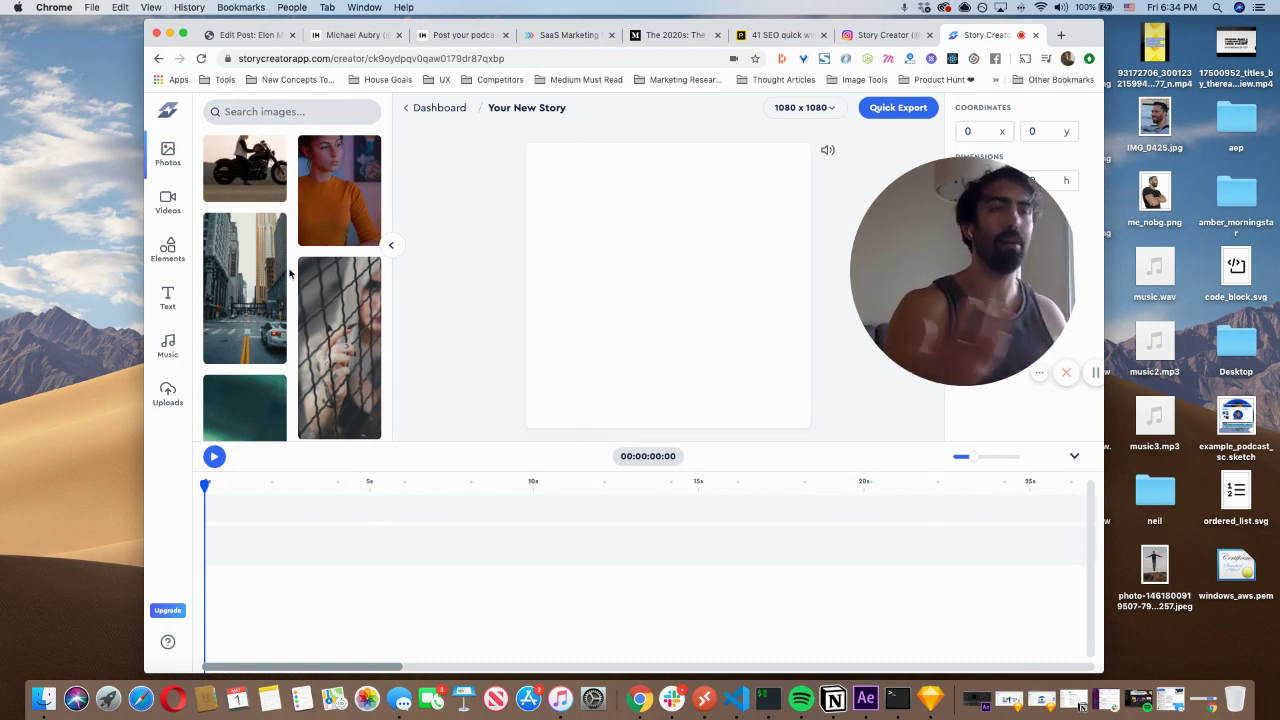
pyautogui.click(298, 112)
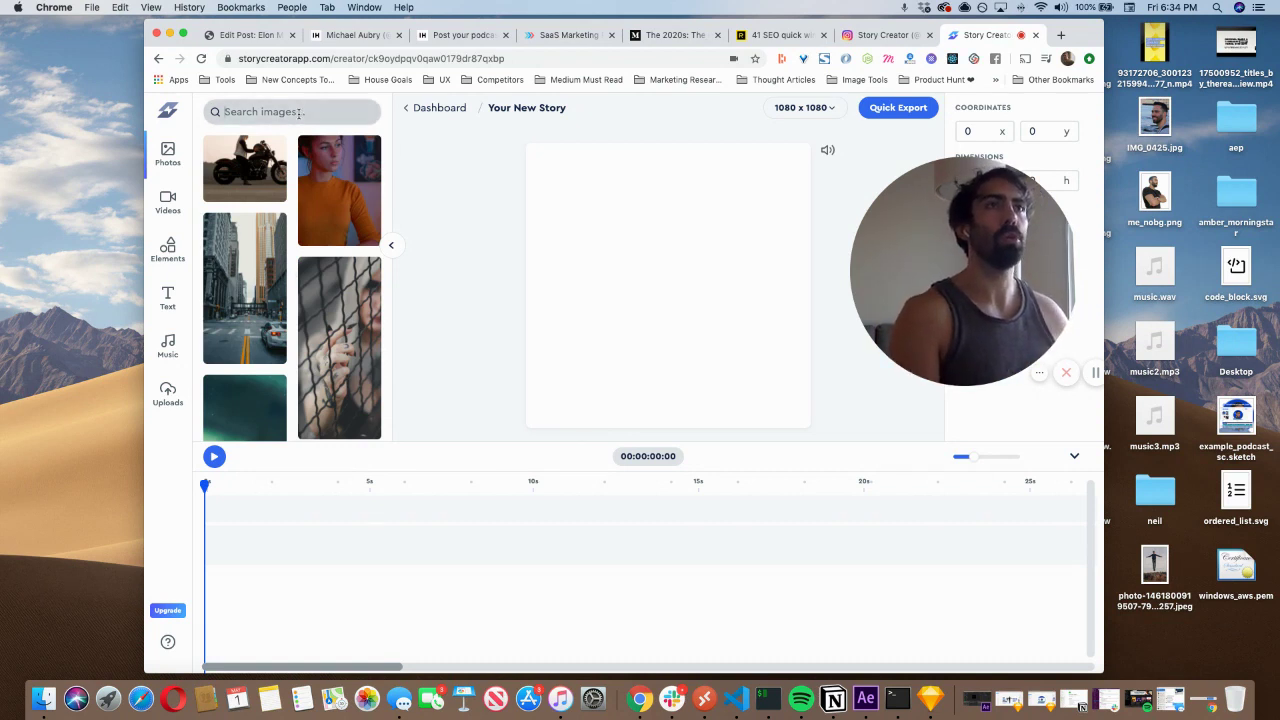
pyautogui.write('dogs')
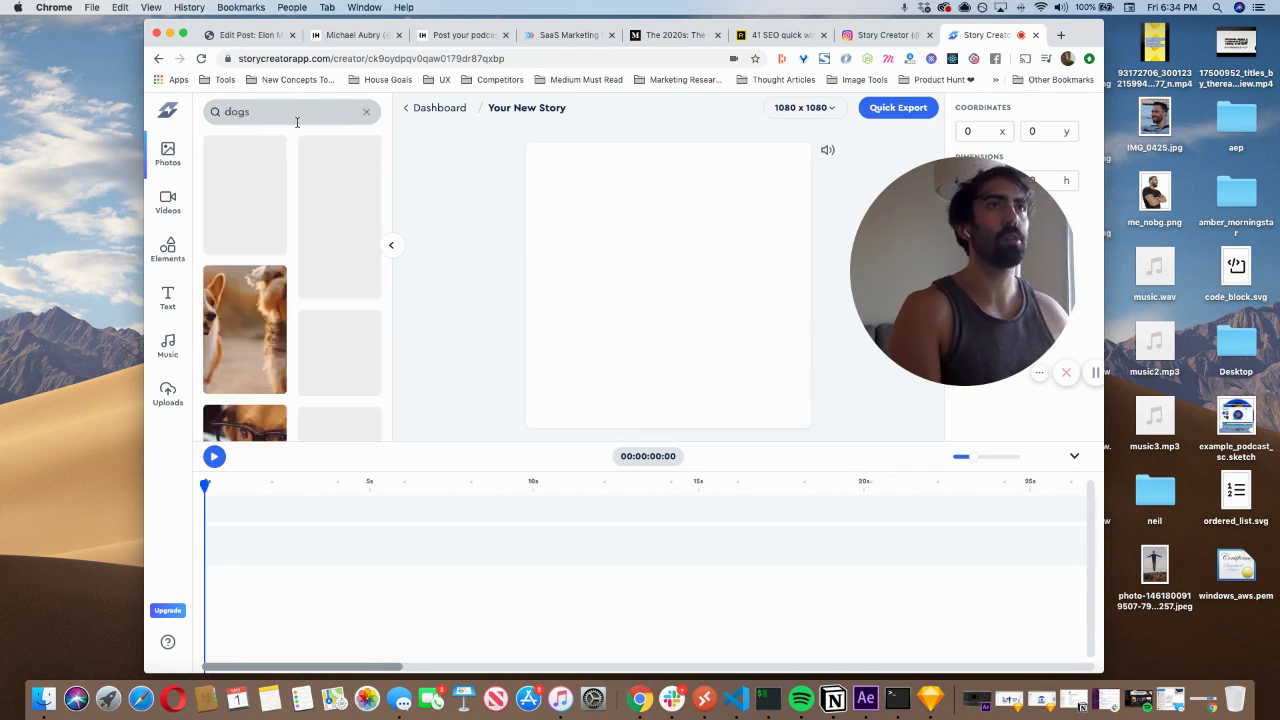
pyautogui.scroll(-2, 290, 260)
pyautogui.click(330, 369)
pyautogui.moveTo(631, 237); pyautogui.dragTo(619, 236)
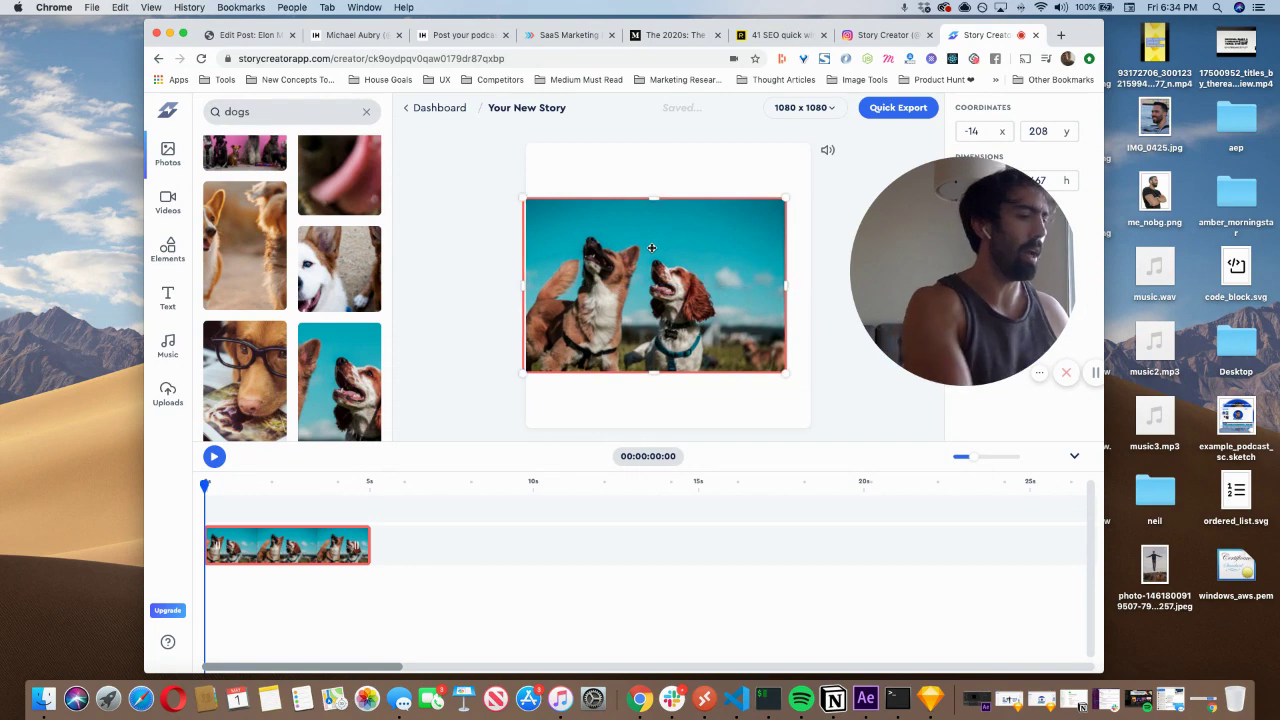
pyautogui.press('BackSpace')
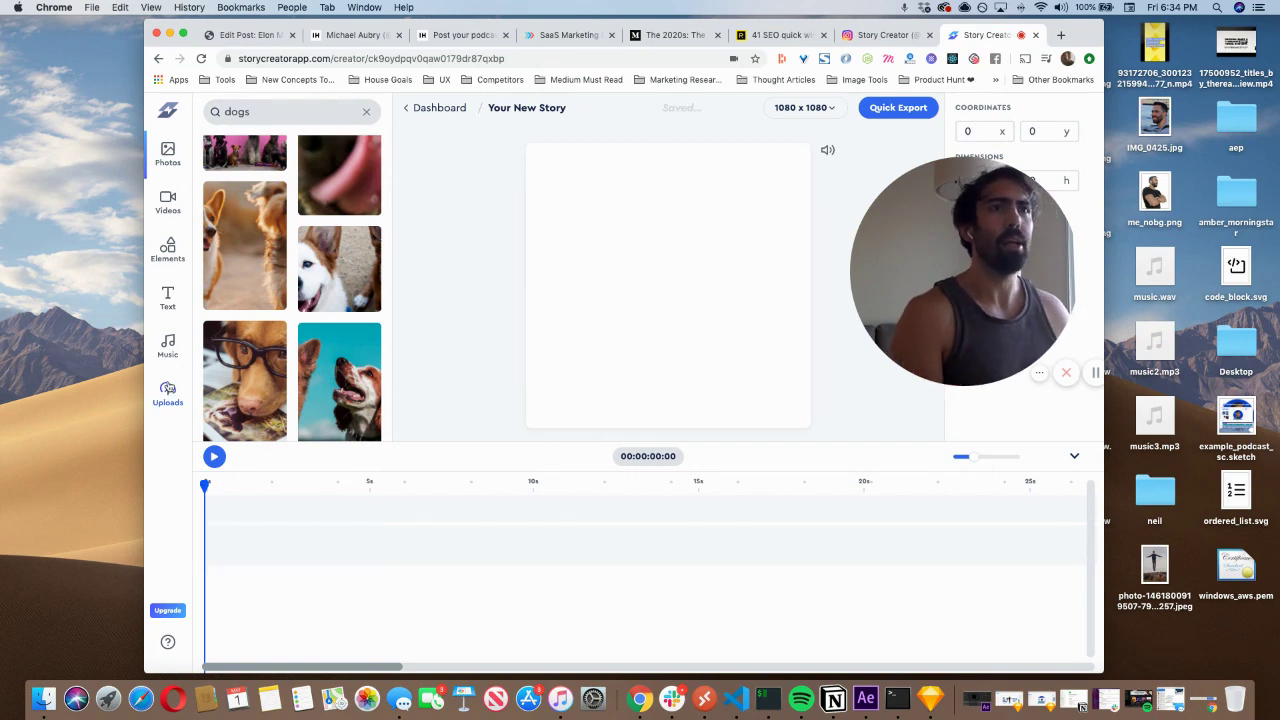
pyautogui.click(167, 393)
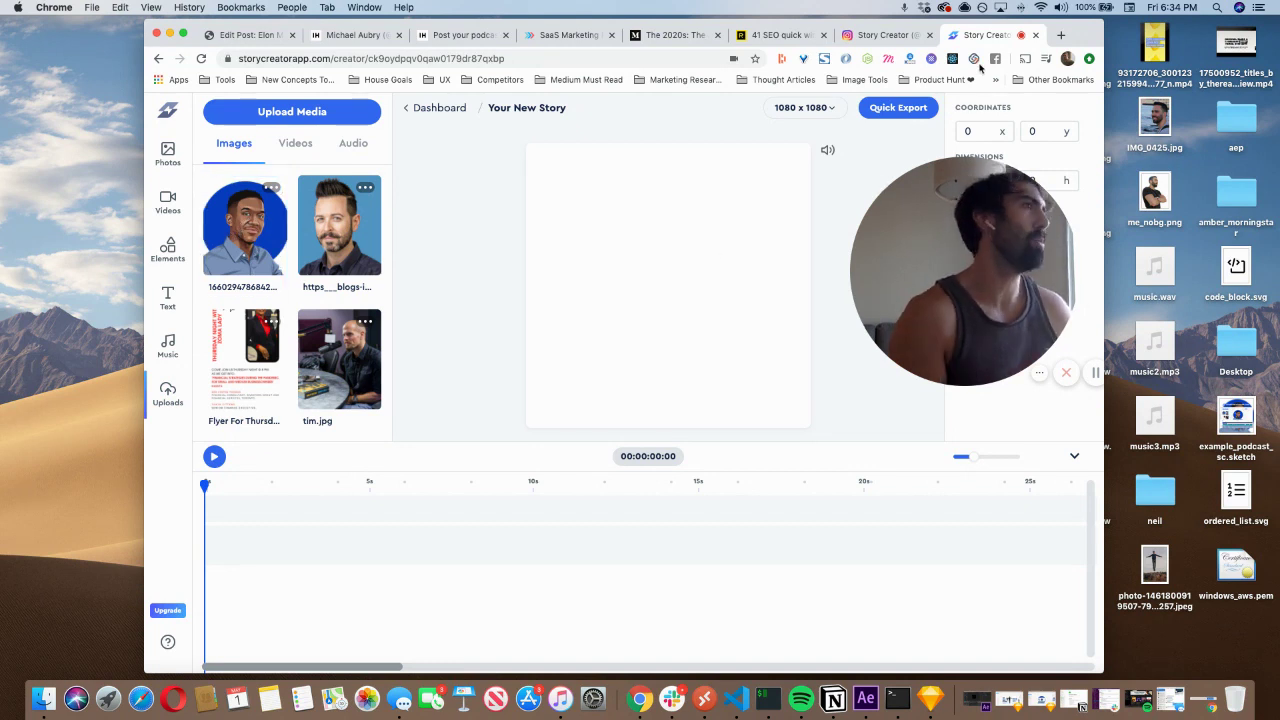
# Step: Try dropping me_nobg.png from the desktop, then list the uploaded audio files
pyautogui.moveTo(1154, 200); pyautogui.dragTo(757, 191)
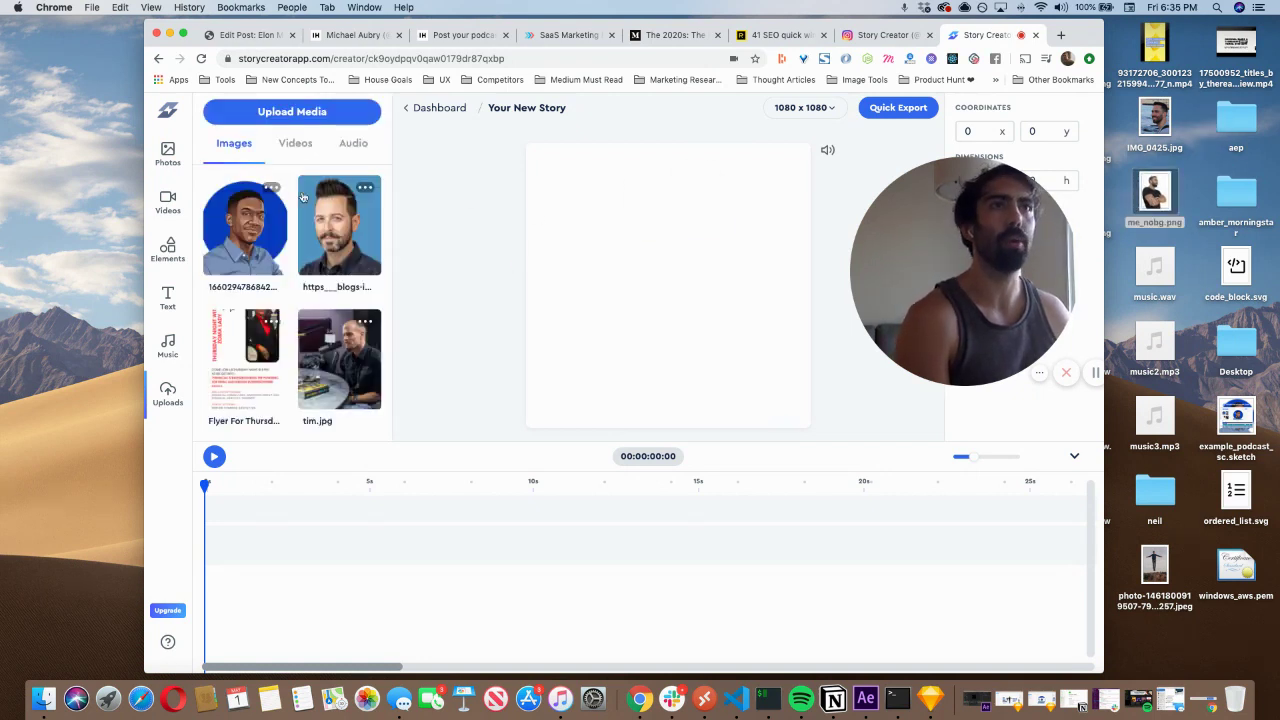
pyautogui.click(357, 143)
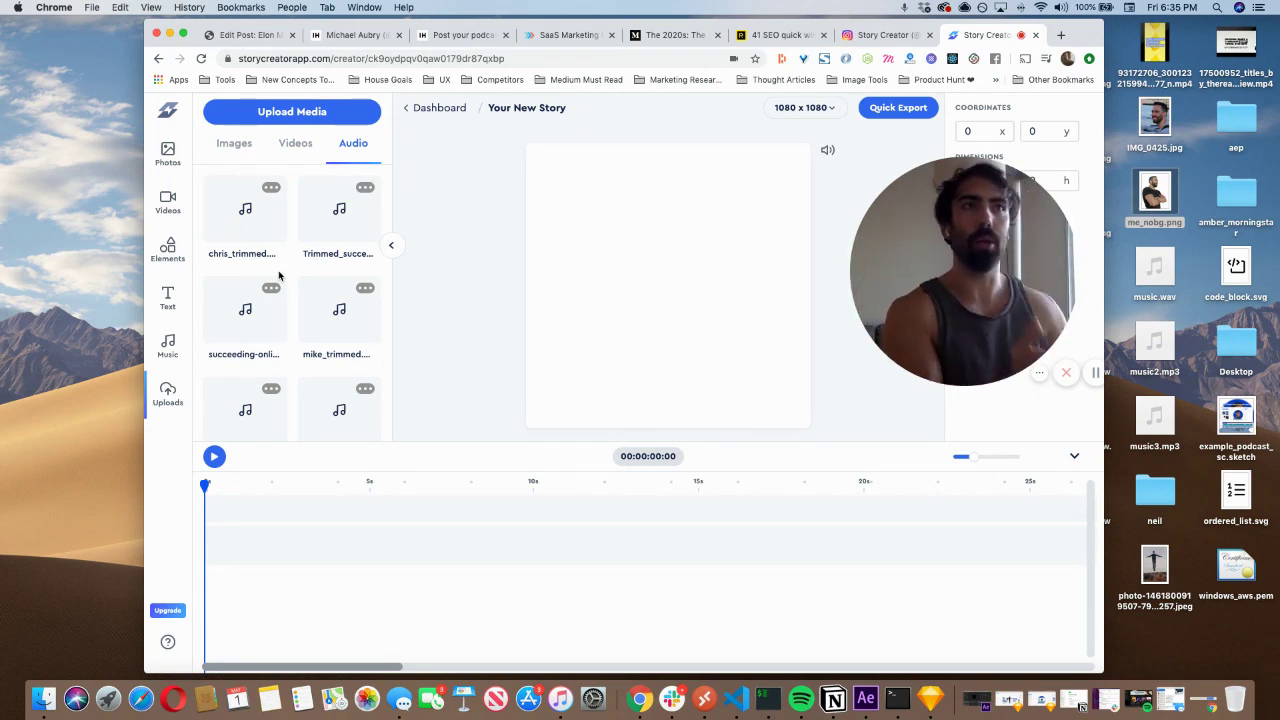
# Step: Add the first uploaded audio file to the timeline without trimming
pyautogui.click(233, 236)
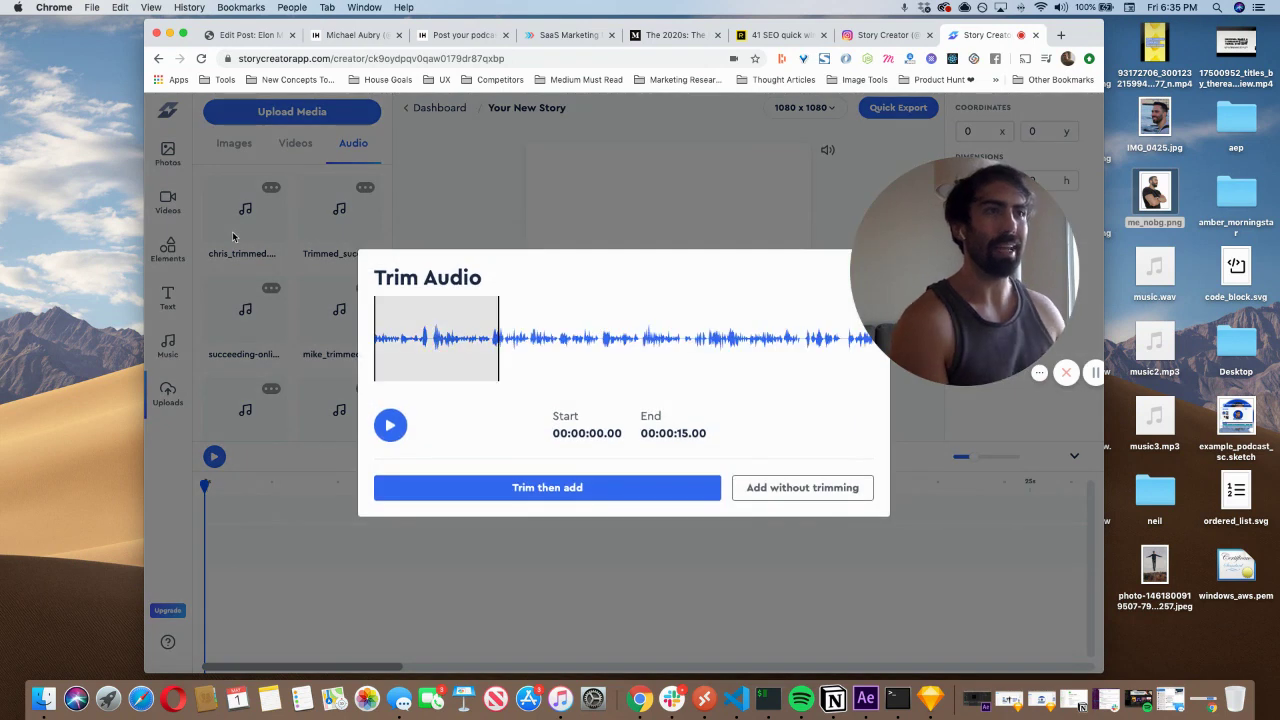
pyautogui.moveTo(435, 333); pyautogui.dragTo(400, 339)
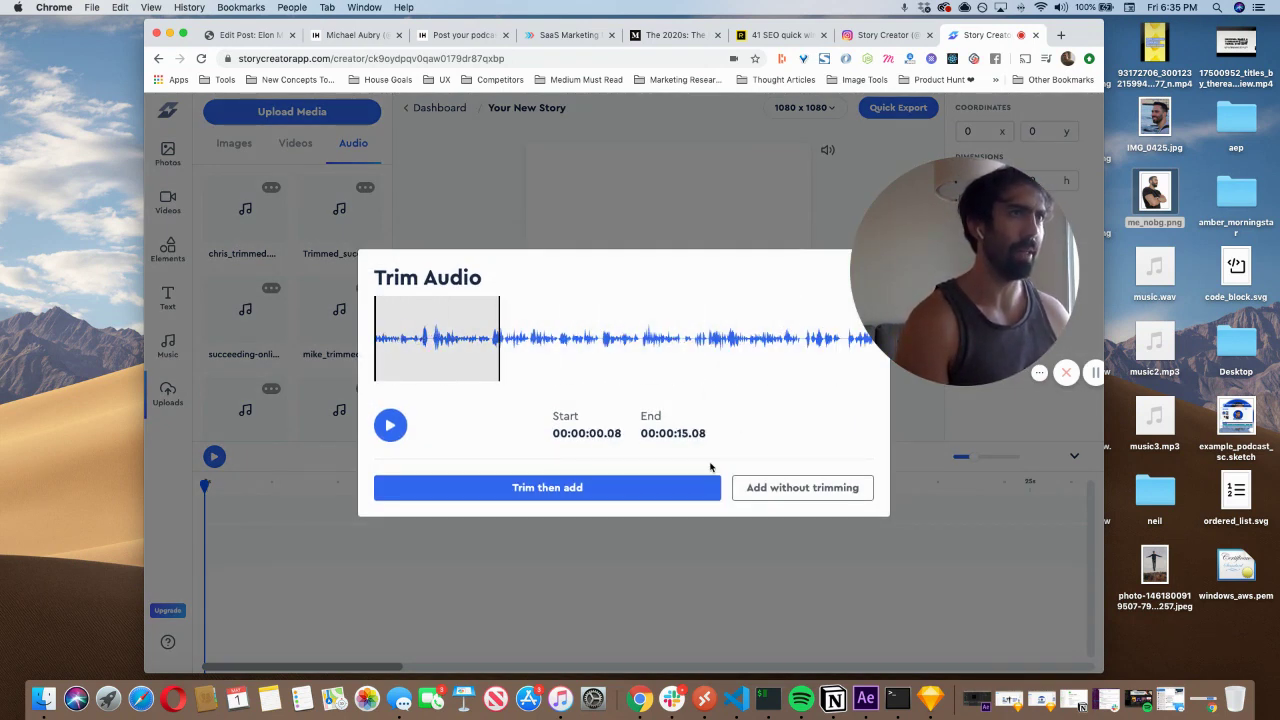
pyautogui.click(789, 488)
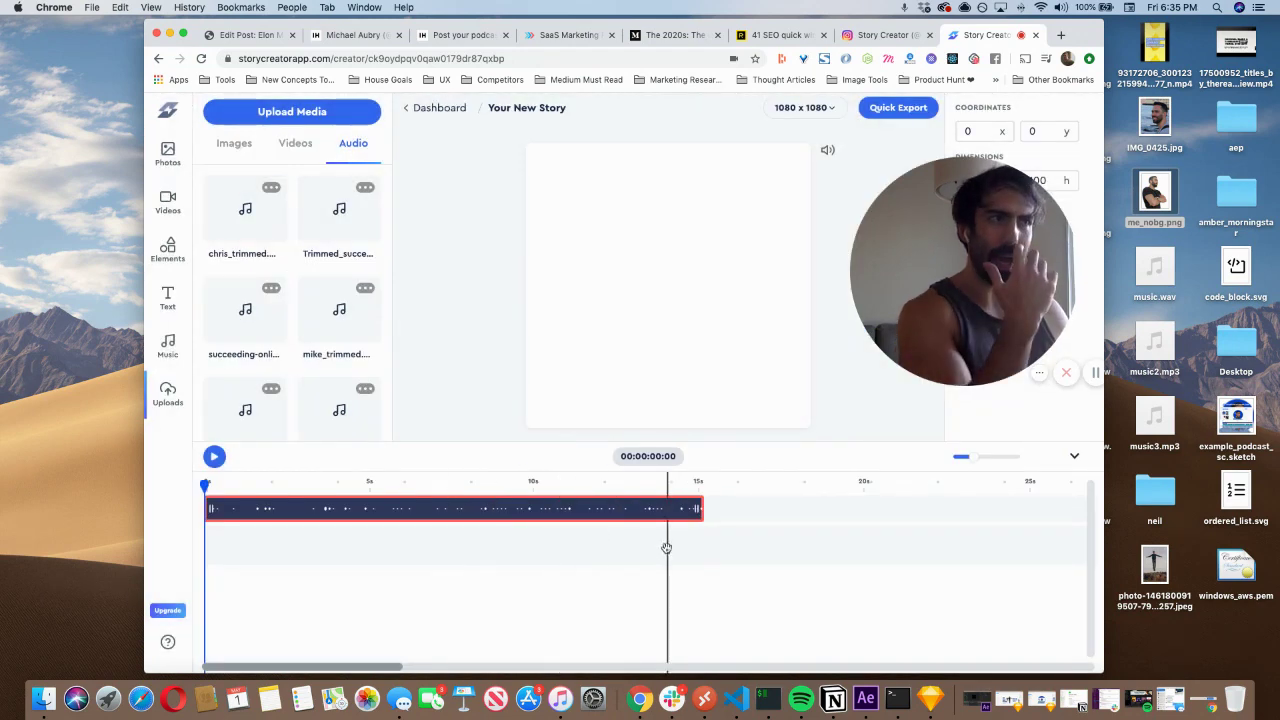
# Step: Stretch the audio clip to about 59 seconds, then show the uploaded images
pyautogui.hscroll(4, 620, 550)
pyautogui.hscroll(10, 610, 550)
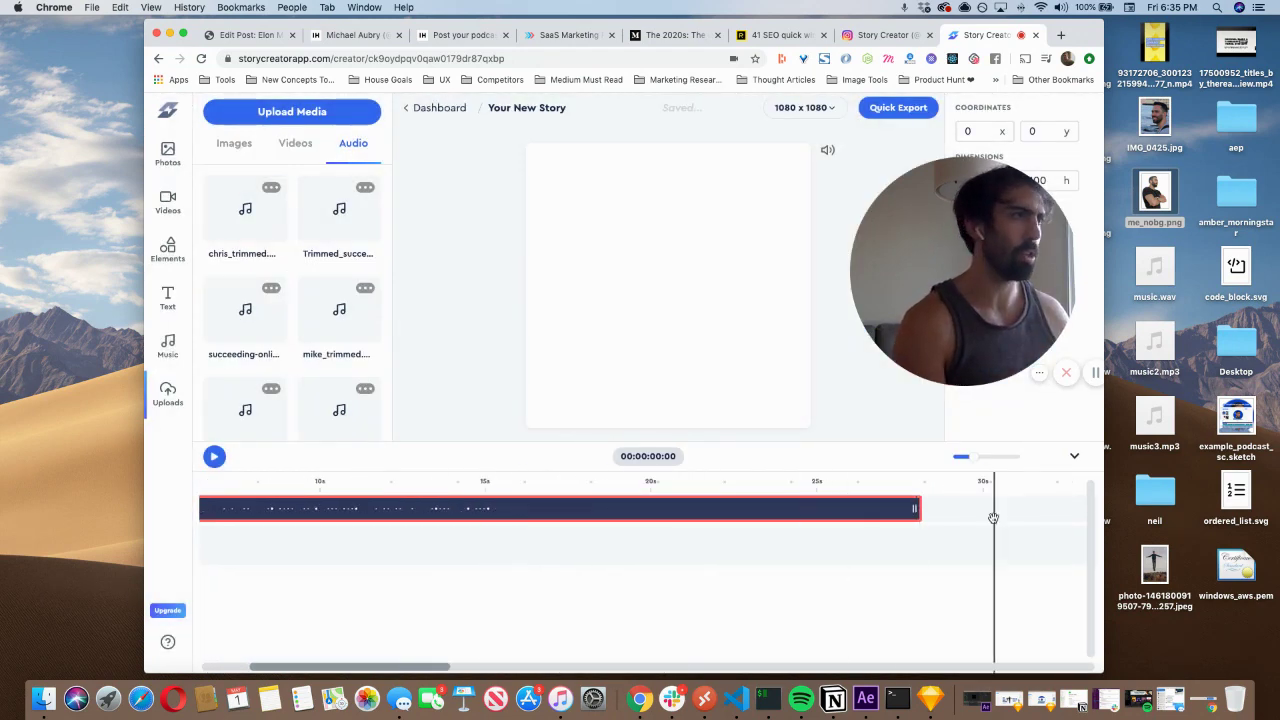
pyautogui.moveTo(298, 509); pyautogui.dragTo(860, 505)
pyautogui.hscroll(9, 777, 520)
pyautogui.moveTo(395, 508); pyautogui.dragTo(895, 508)
pyautogui.hscroll(-15, 554, 542)
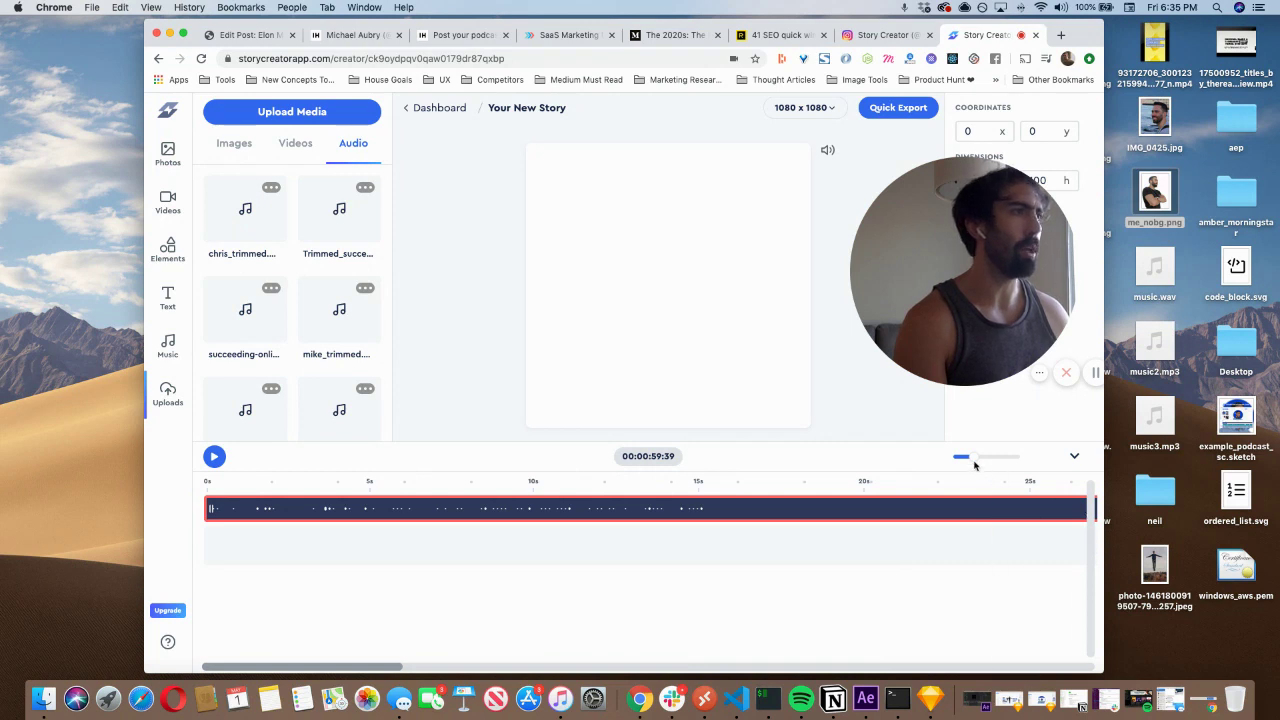
pyautogui.moveTo(973, 464); pyautogui.dragTo(954, 459)
pyautogui.hscroll(5, 763, 557)
pyautogui.hscroll(-5, 577, 560)
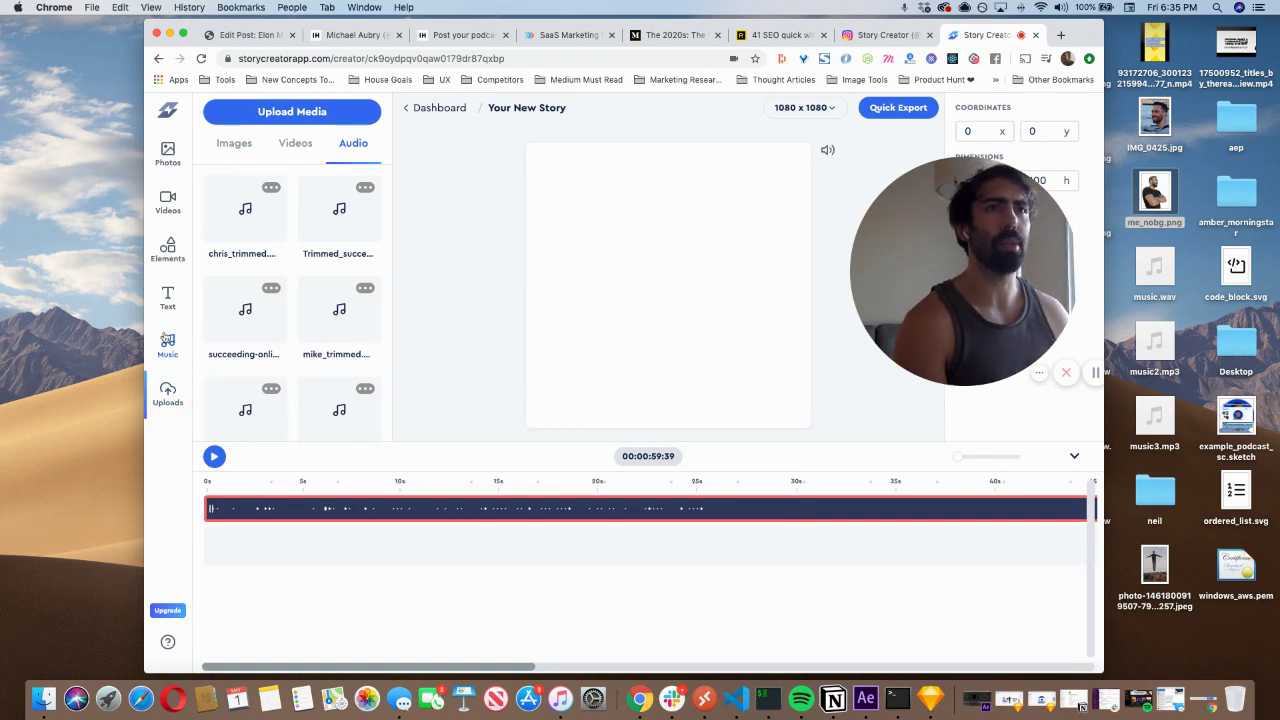
pyautogui.click(236, 144)
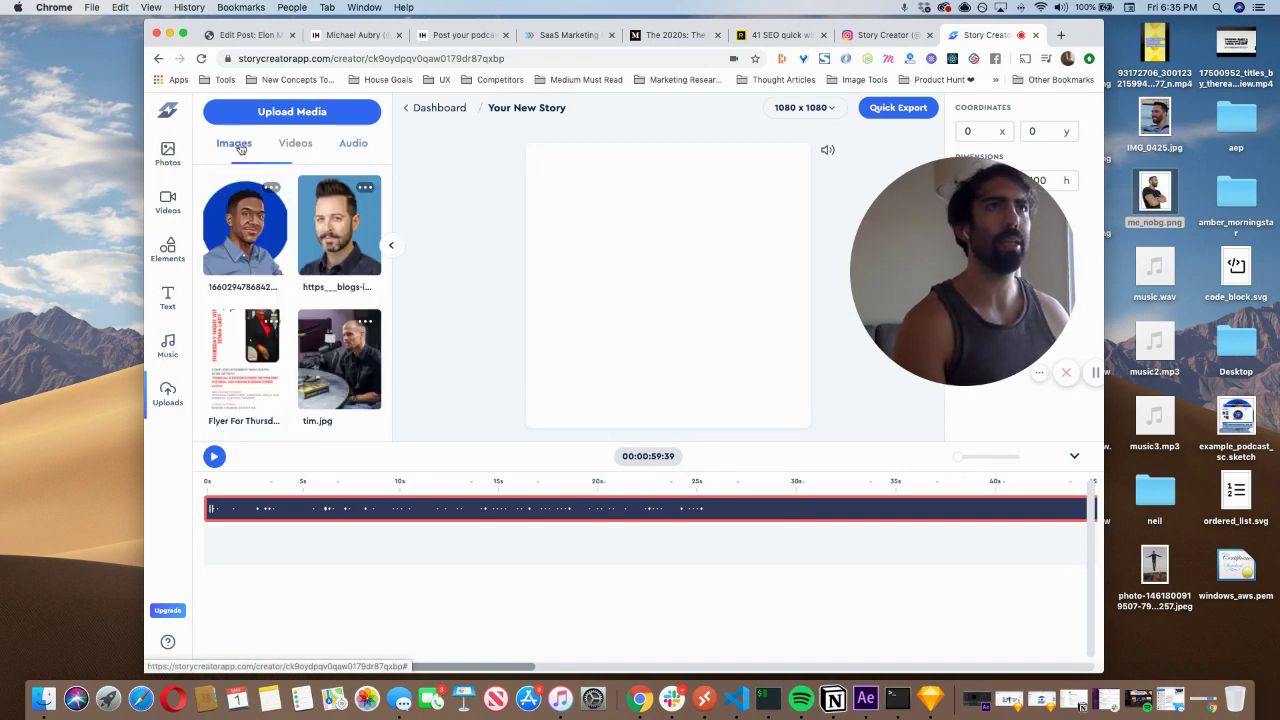
# Step: Add the illustrated portrait, extend its clip to ~60 s, and enlarge and crop it to fill the canvas
pyautogui.click(237, 213)
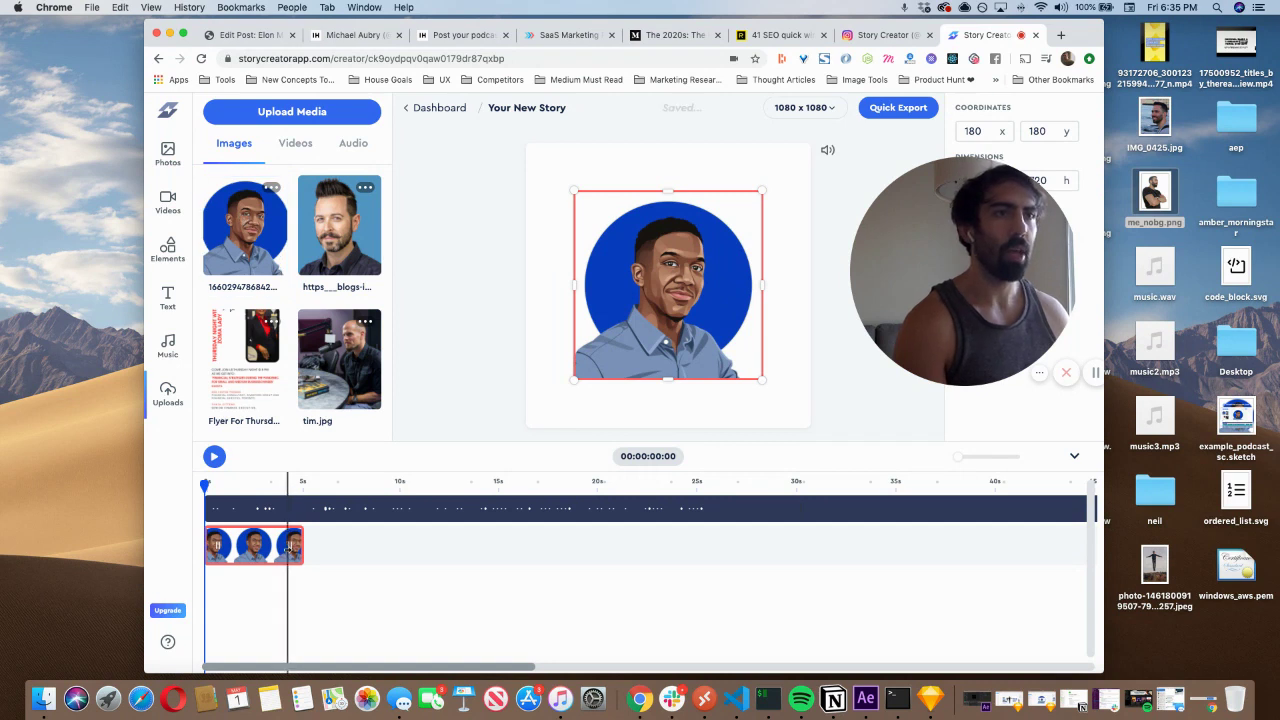
pyautogui.moveTo(300, 545); pyautogui.dragTo(910, 533)
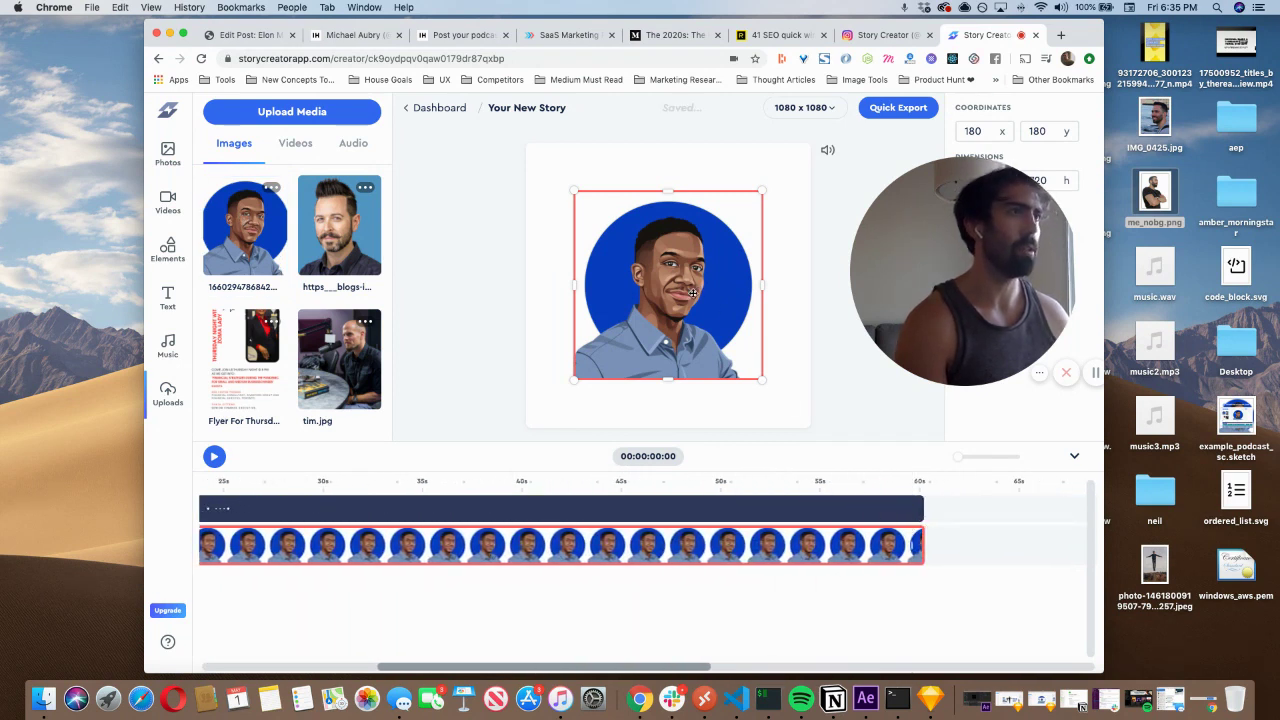
pyautogui.moveTo(692, 292); pyautogui.dragTo(831, 440)
pyautogui.moveTo(712, 332); pyautogui.dragTo(716, 331)
pyautogui.moveTo(504, 290); pyautogui.dragTo(652, 312)
pyautogui.moveTo(578, 285); pyautogui.dragTo(500, 286)
pyautogui.moveTo(755, 286); pyautogui.dragTo(833, 288)
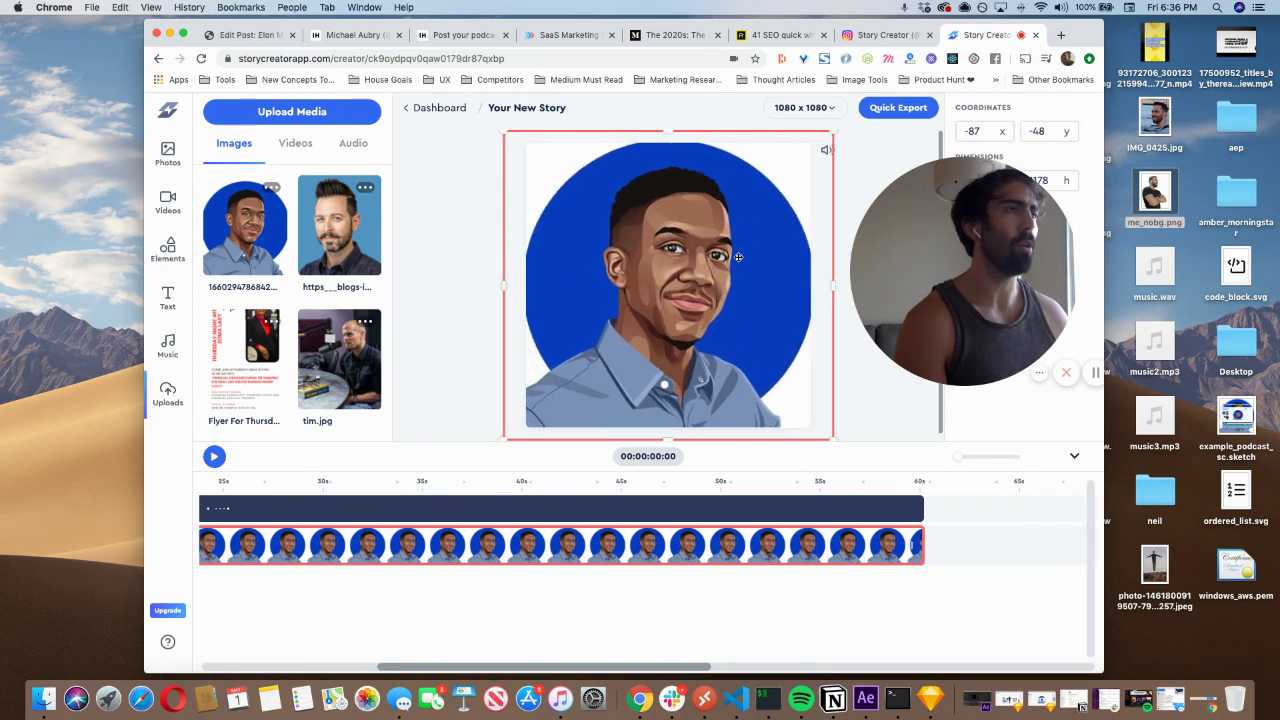
# Step: Try the 1080x1920 Story size, switch back to square 1080x1080, and centre the portrait
pyautogui.click(829, 109)
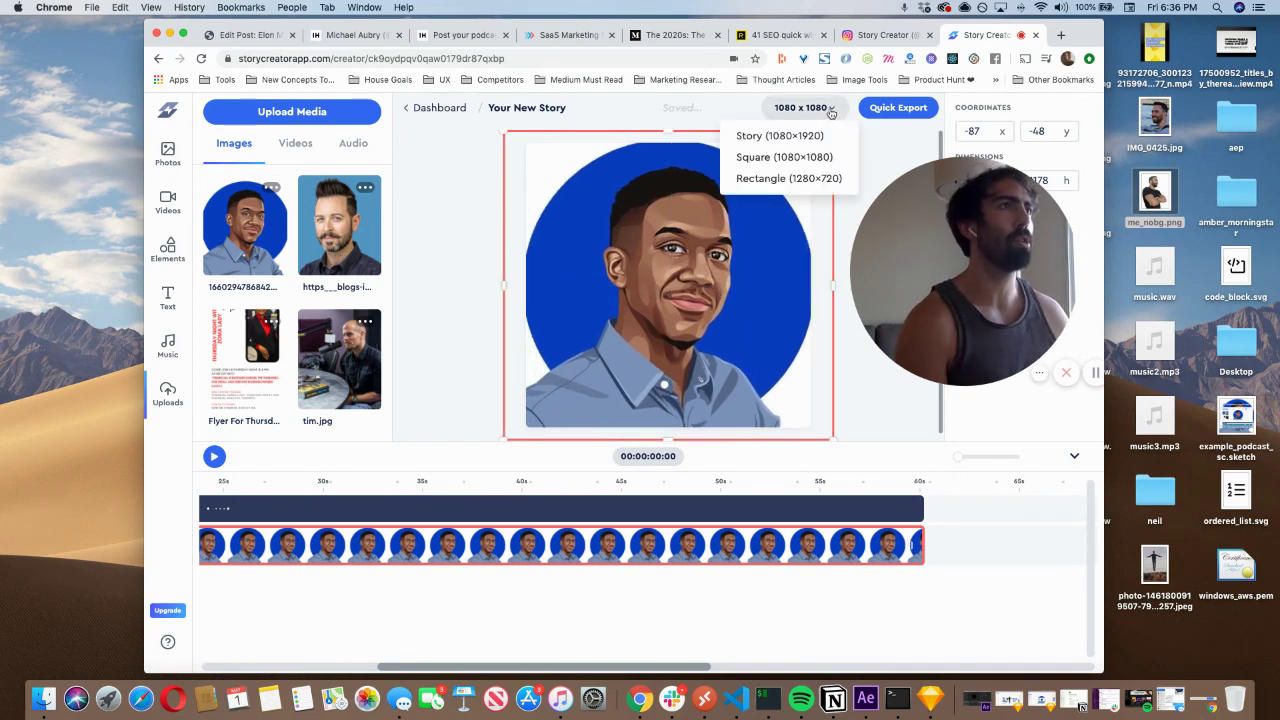
pyautogui.click(787, 143)
pyautogui.moveTo(667, 347); pyautogui.dragTo(668, 432)
pyautogui.click(801, 110)
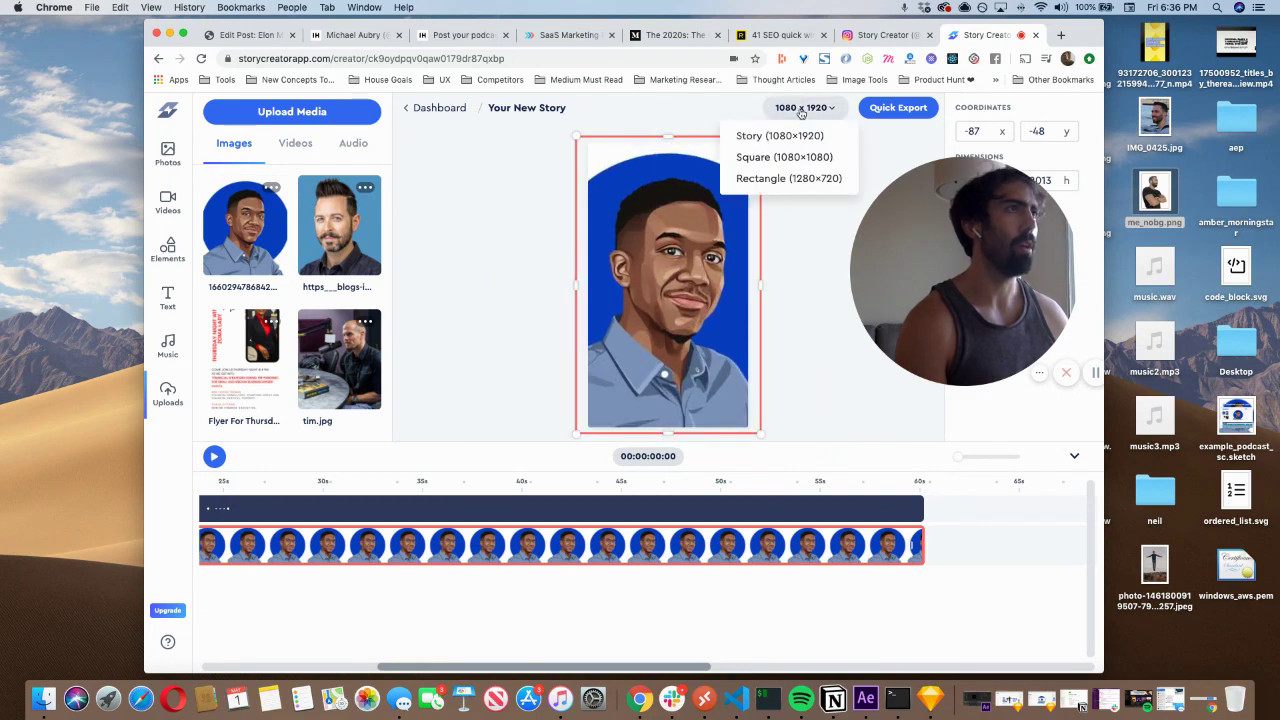
pyautogui.click(777, 157)
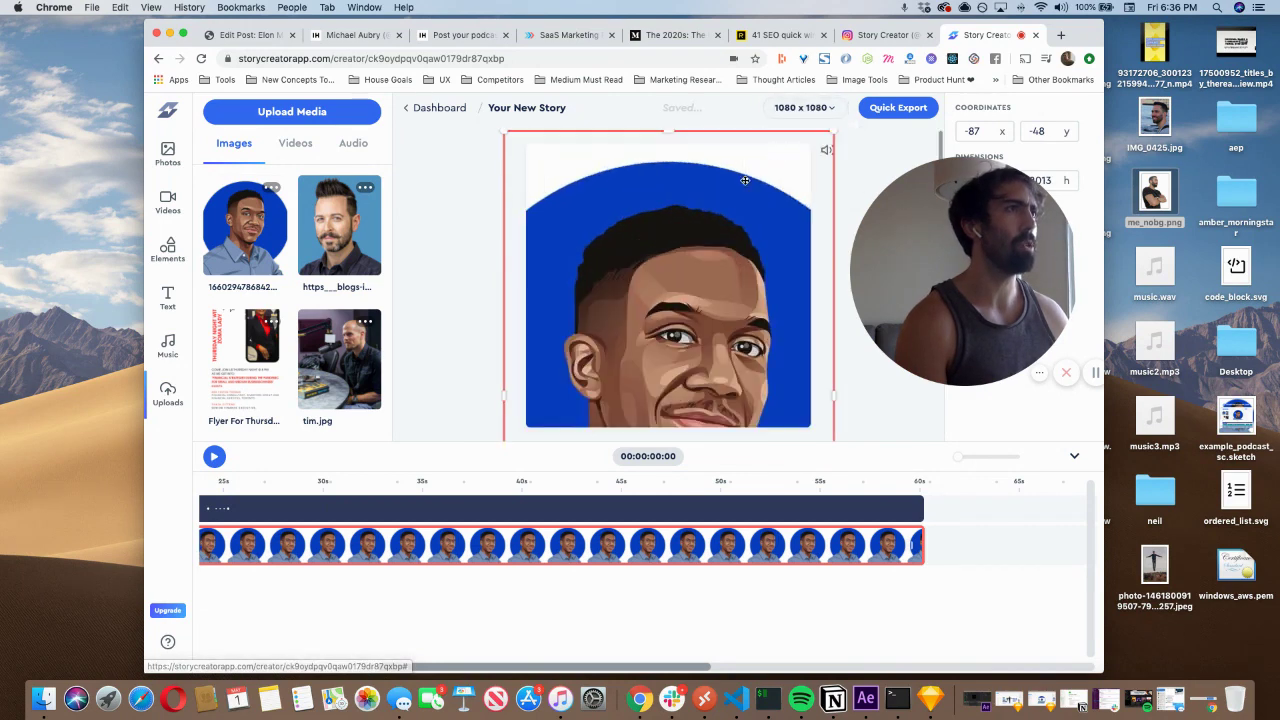
pyautogui.moveTo(668, 150)
pyautogui.mouseDown()
pyautogui.moveTo(668, 138)
pyautogui.moveTo(667, 166)
pyautogui.mouseUp()
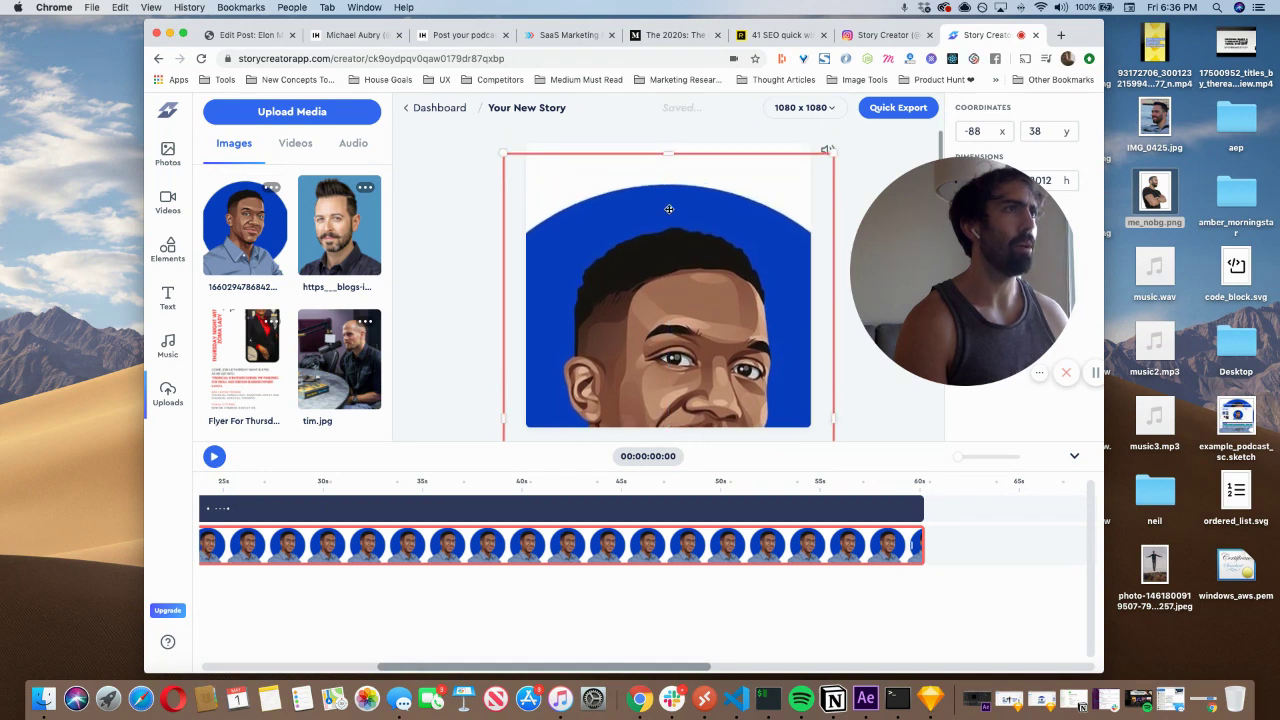
pyautogui.moveTo(668, 224); pyautogui.dragTo(664, 181)
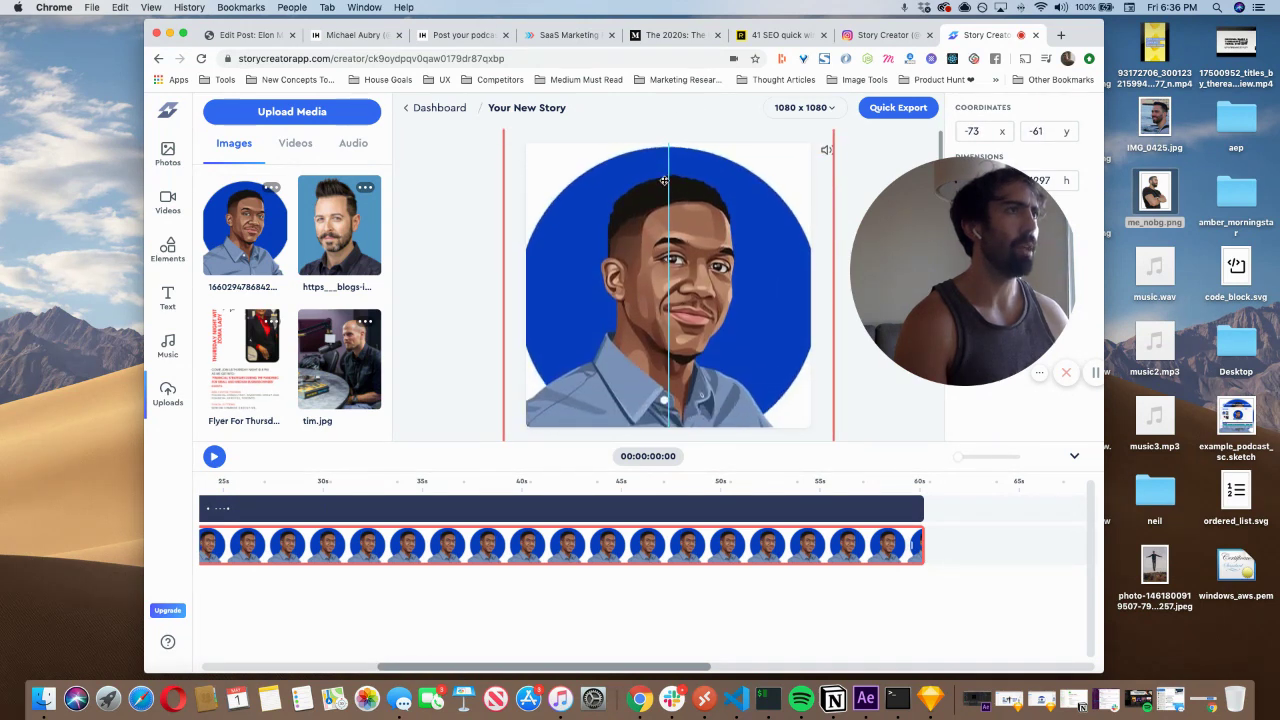
# Step: Deselect the portrait and play a preview of the audiogram
pyautogui.click(453, 236)
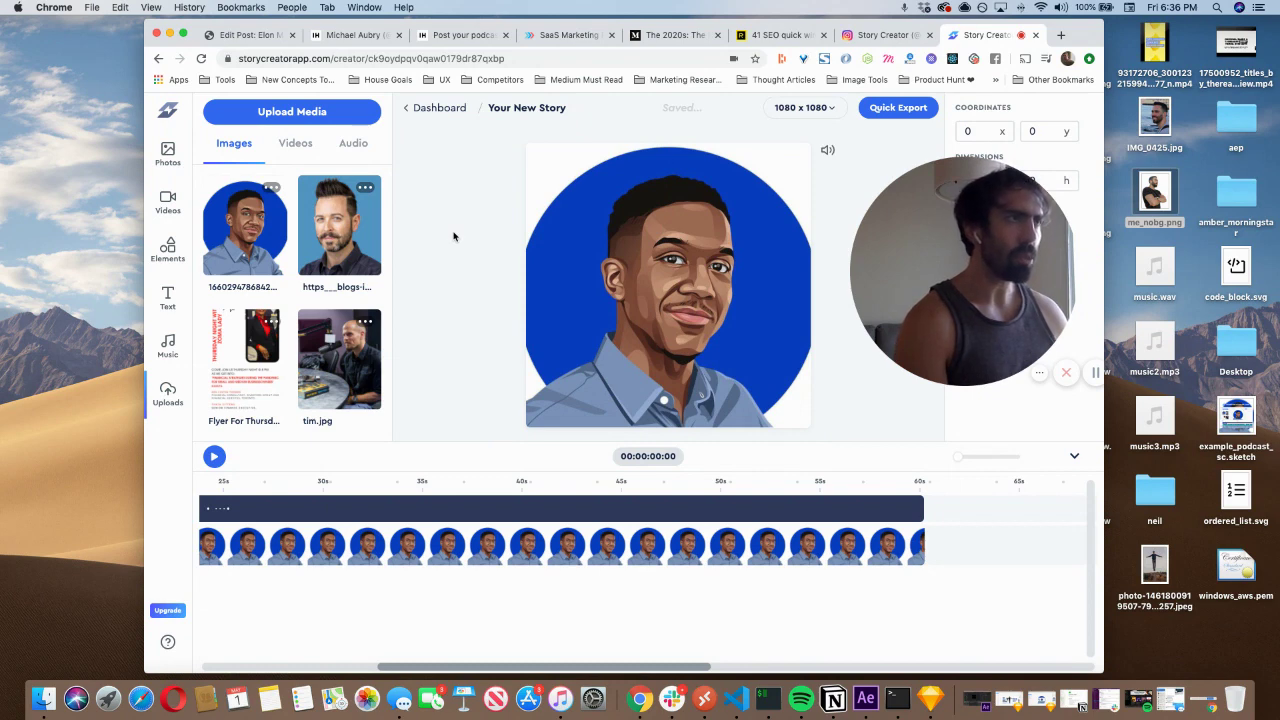
pyautogui.moveTo(408, 600); pyautogui.dragTo(839, 590)
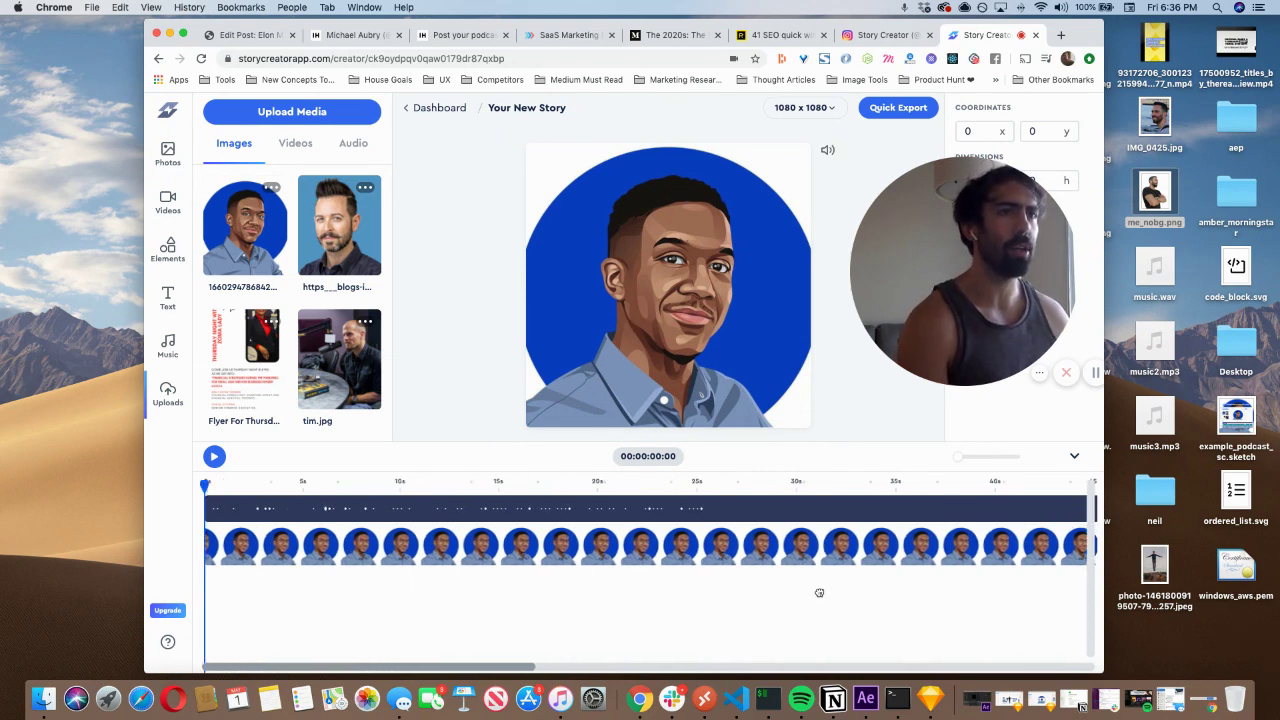
pyautogui.click(215, 457)
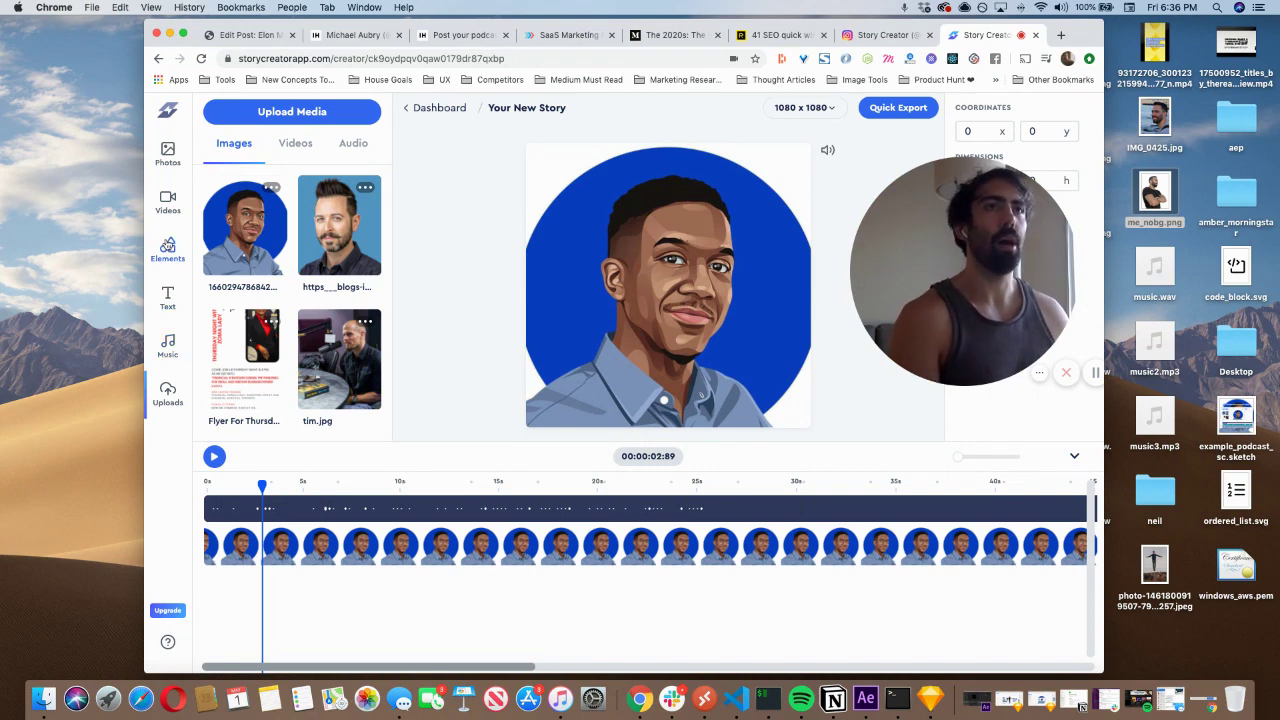
# Step: Add a circular audio visualizer from Elements > Visualizers, then delete it
pyautogui.click(168, 248)
pyautogui.click(245, 223)
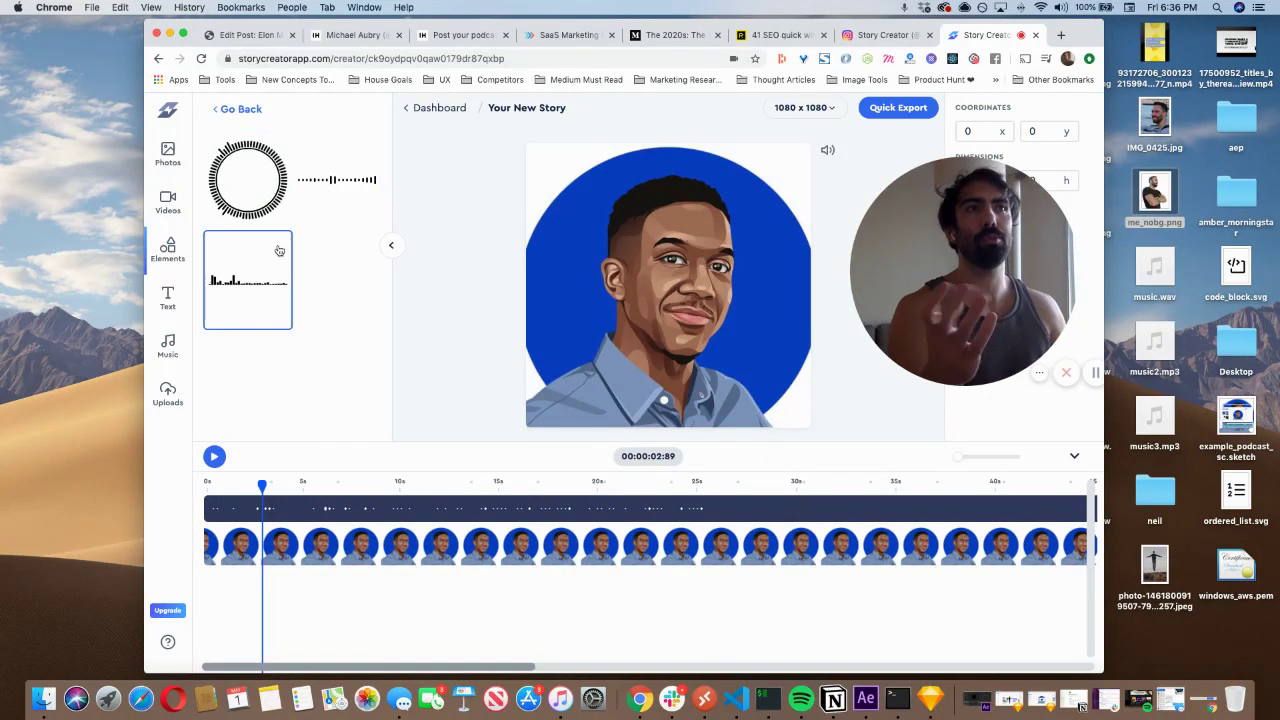
pyautogui.click(260, 191)
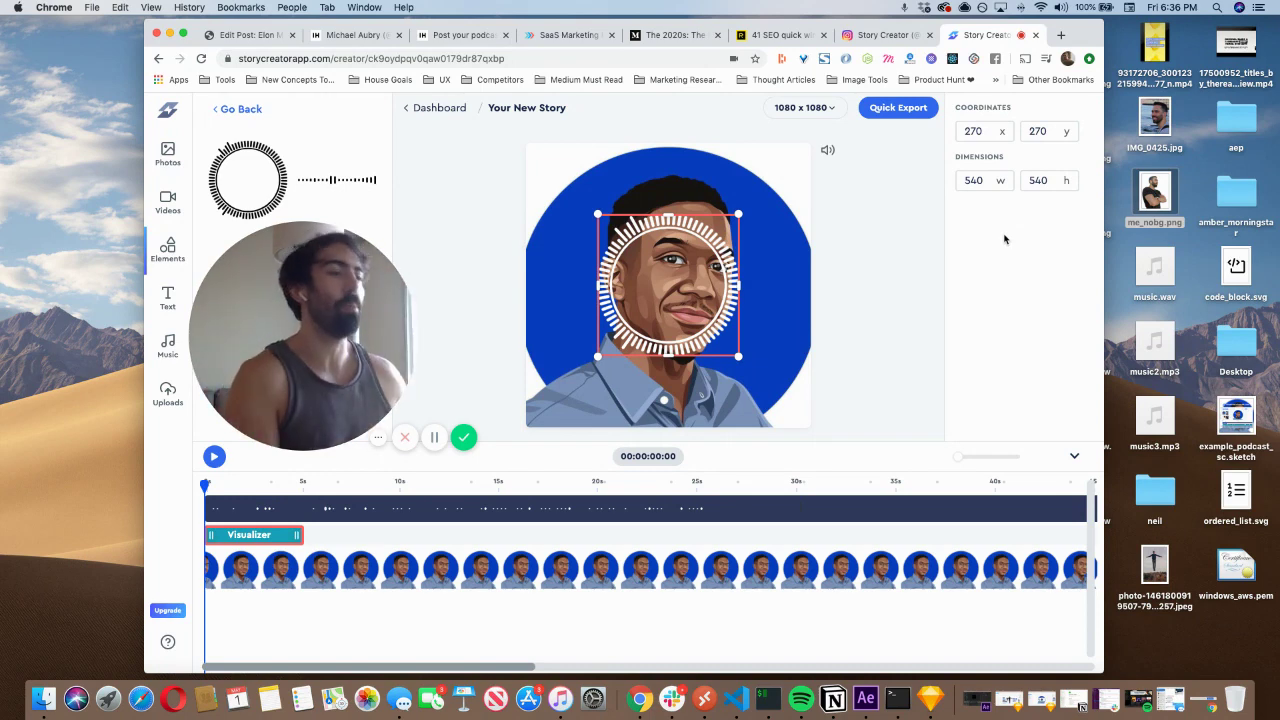
pyautogui.press('BackSpace')
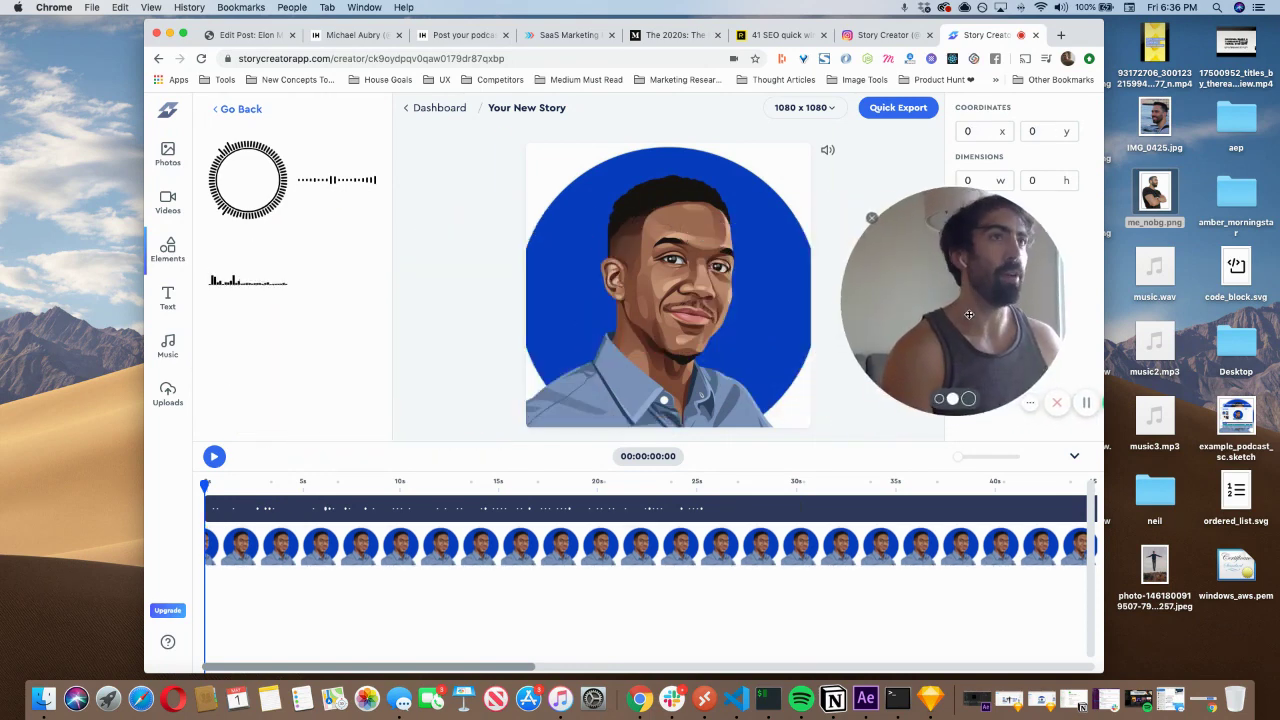
# Step: Add the bar-style waveform visualizer and enlarge it across the portrait's face
pyautogui.click(356, 187)
pyautogui.moveTo(709, 290); pyautogui.dragTo(681, 271)
pyautogui.moveTo(711, 338); pyautogui.dragTo(769, 395)
pyautogui.moveTo(707, 293)
pyautogui.mouseDown()
pyautogui.moveTo(716, 283)
pyautogui.moveTo(707, 288)
pyautogui.mouseUp()
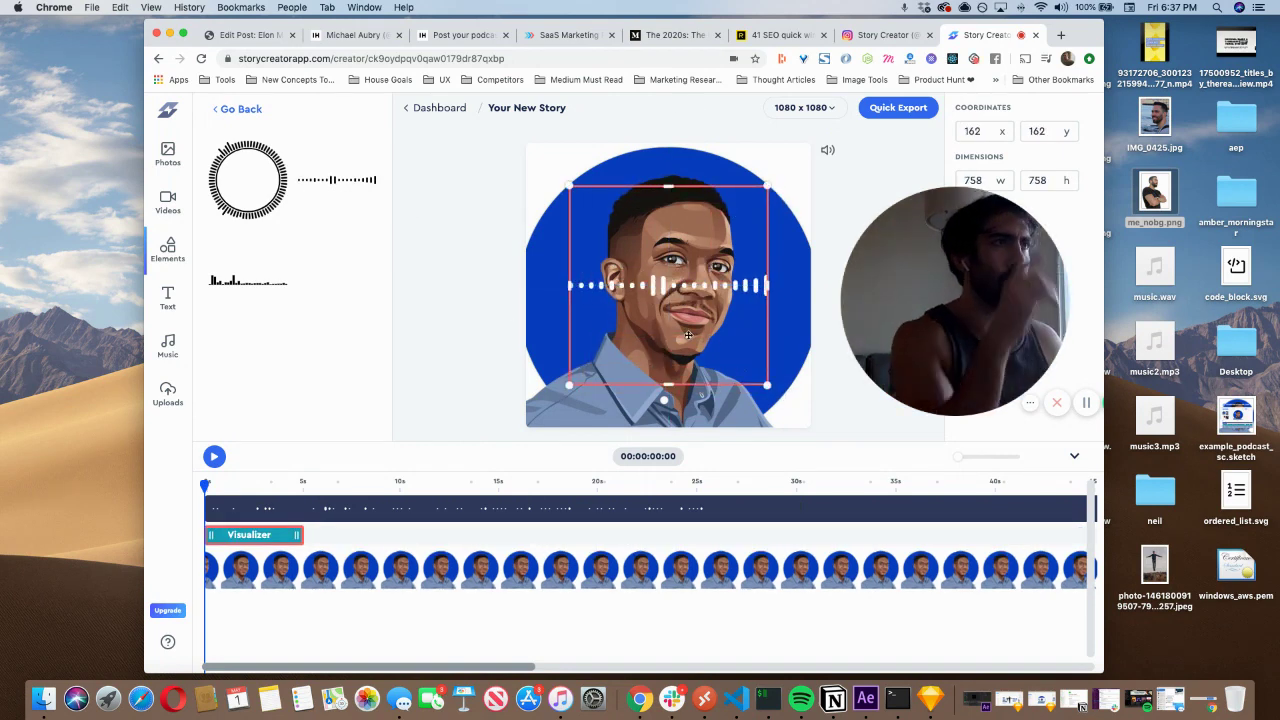
pyautogui.click(552, 333)
pyautogui.moveTo(950, 305); pyautogui.dragTo(1009, 310)
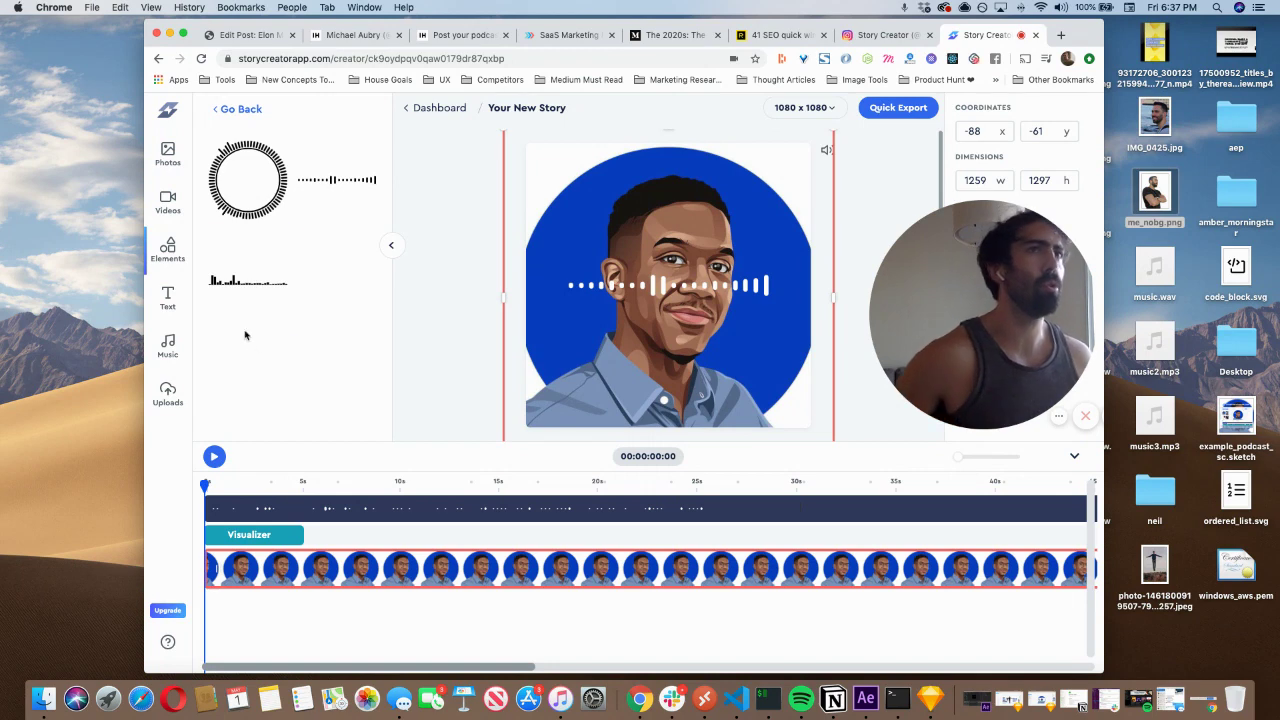
# Step: Add the Style 1 progress bar and stretch its clip to the audio's end
pyautogui.click(236, 109)
pyautogui.click(273, 161)
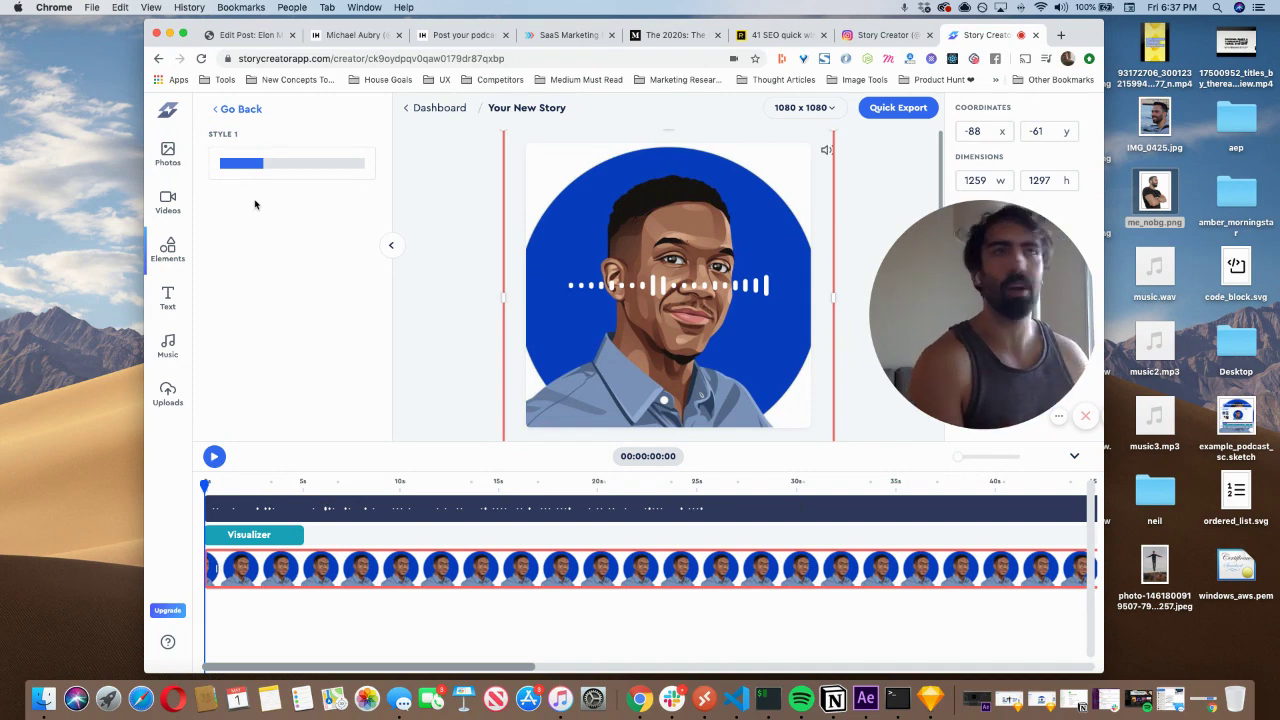
pyautogui.click(275, 165)
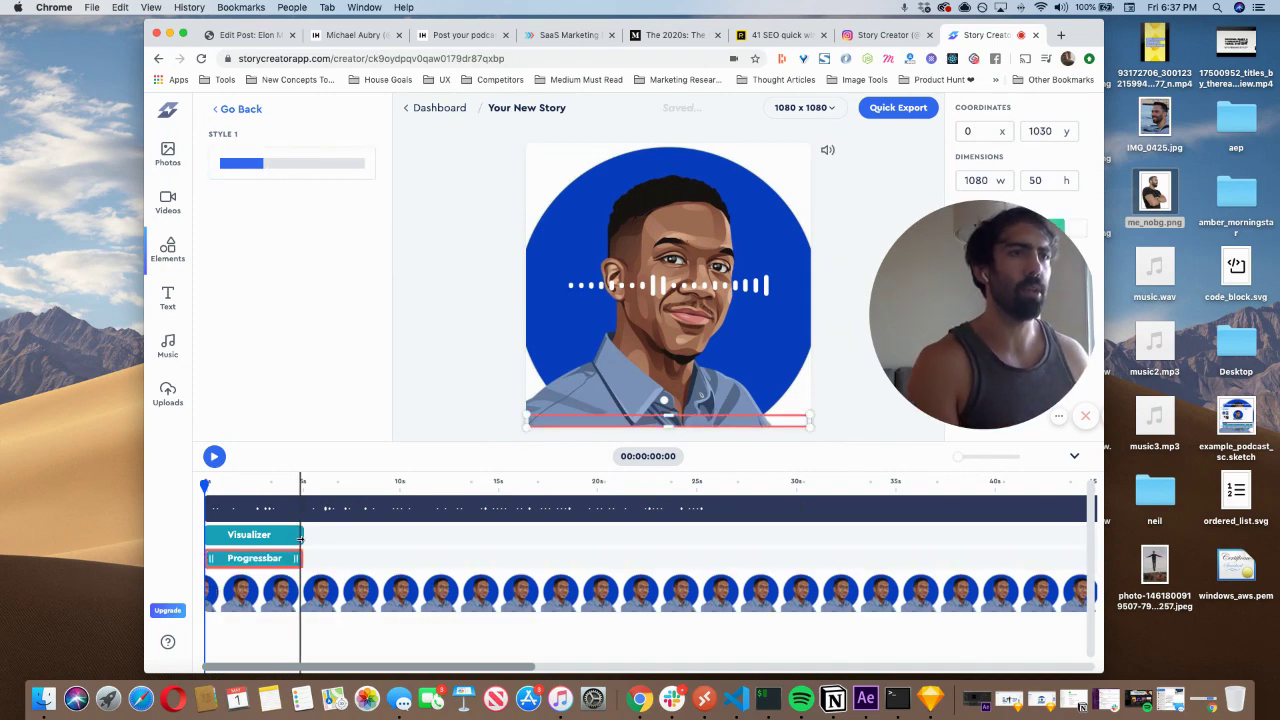
pyautogui.hscroll(2, 346, 556)
pyautogui.moveTo(274, 559); pyautogui.dragTo(535, 558)
pyautogui.moveTo(612, 549); pyautogui.dragTo(875, 556)
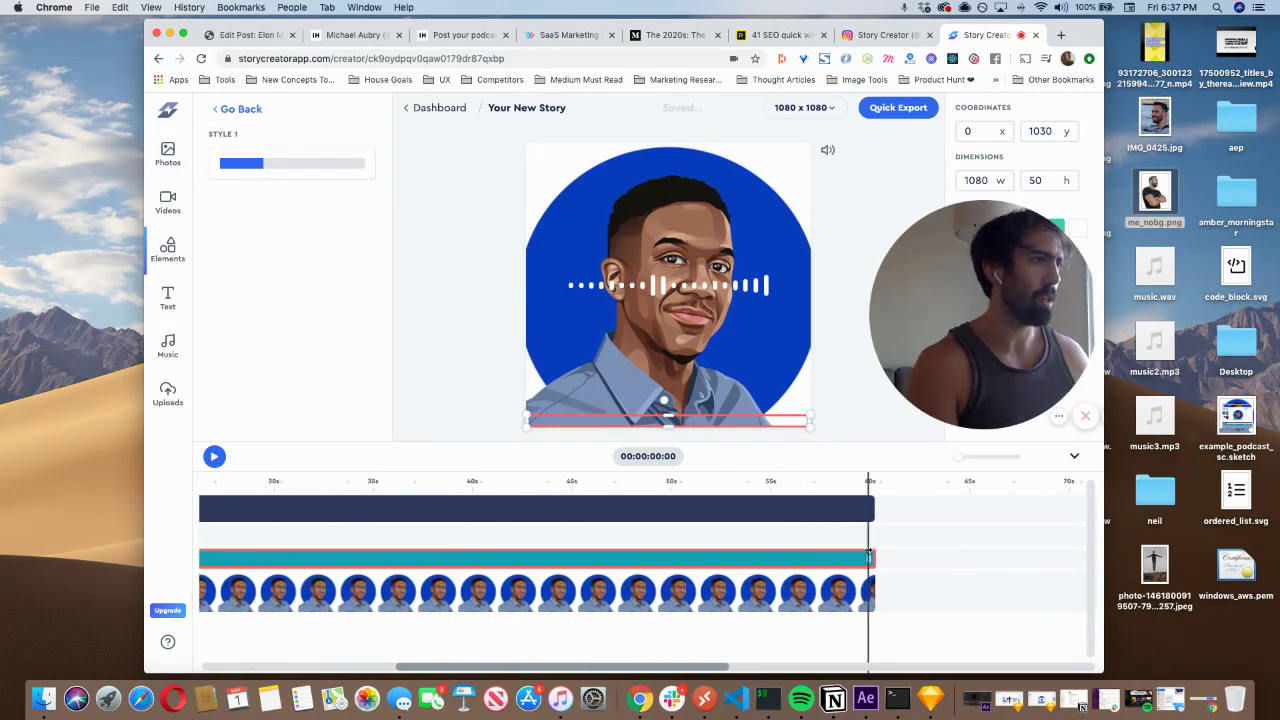
pyautogui.click(925, 550)
# Step: Extend the visualizer clip to the audio's full length and play the preview from the start
pyautogui.hscroll(-15, 400, 550)
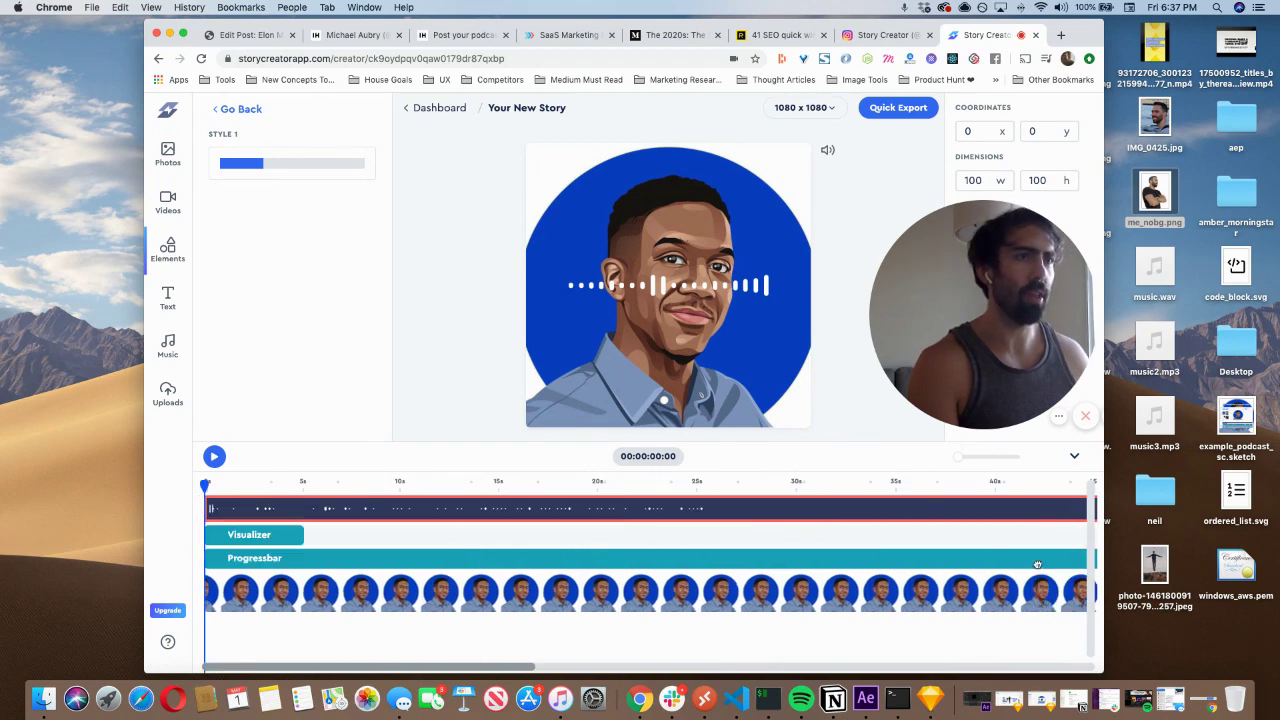
pyautogui.moveTo(300, 536); pyautogui.dragTo(1078, 536)
pyautogui.moveTo(448, 534); pyautogui.dragTo(762, 535)
pyautogui.click(525, 490)
pyautogui.click(408, 483)
pyautogui.hscroll(-5, 360, 530)
pyautogui.click(238, 481)
pyautogui.click(214, 456)
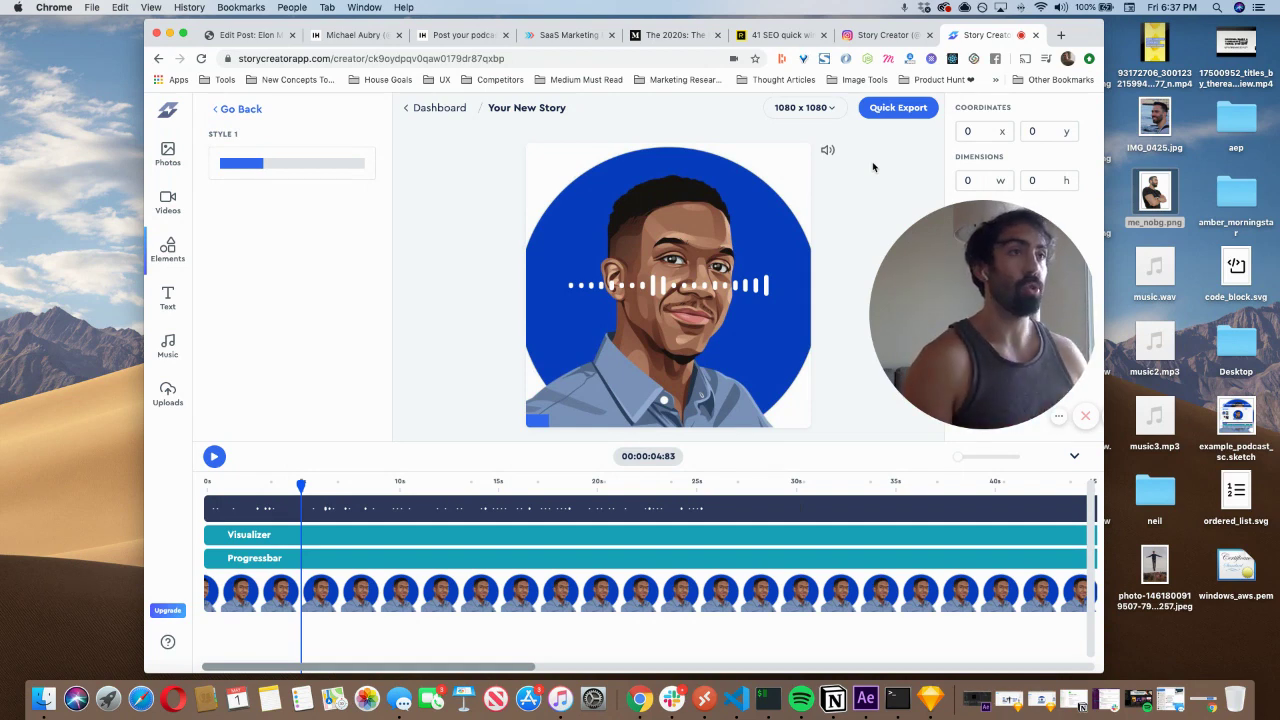
# Step: Select the audio track and auto-generate subtitles from it
pyautogui.moveTo(994, 292); pyautogui.dragTo(324, 288)
pyautogui.click(680, 512)
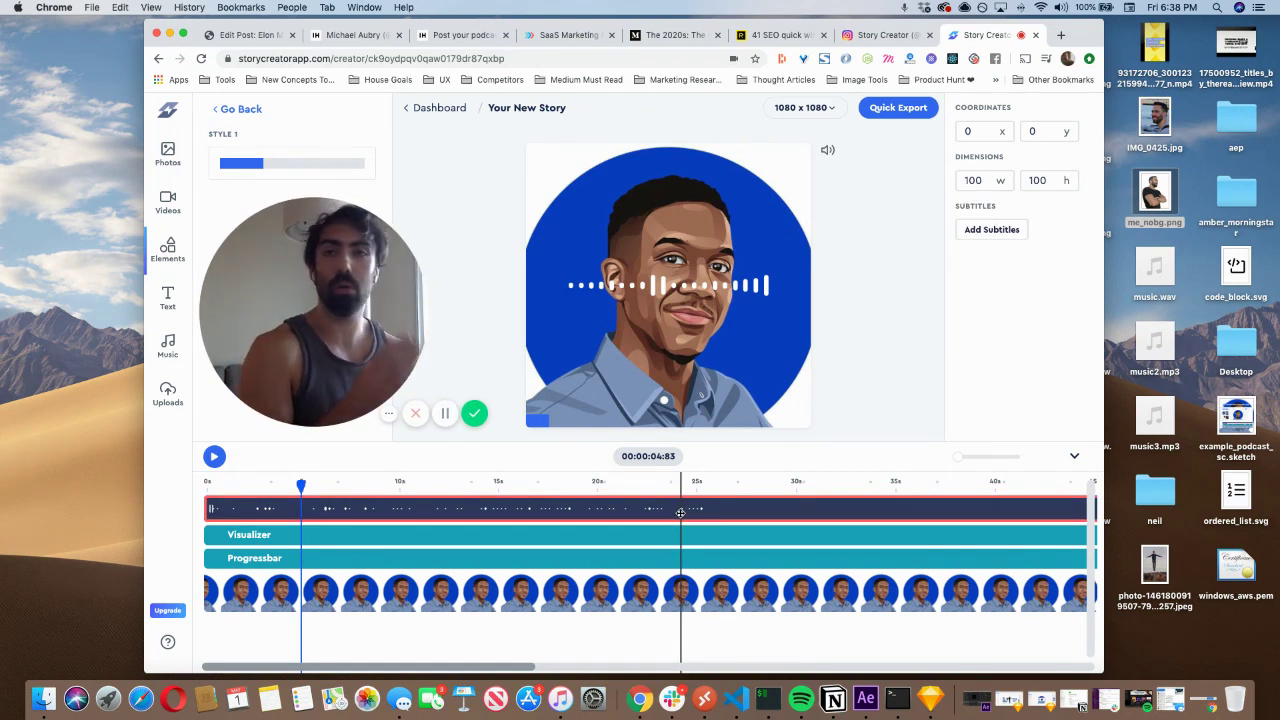
pyautogui.click(1000, 229)
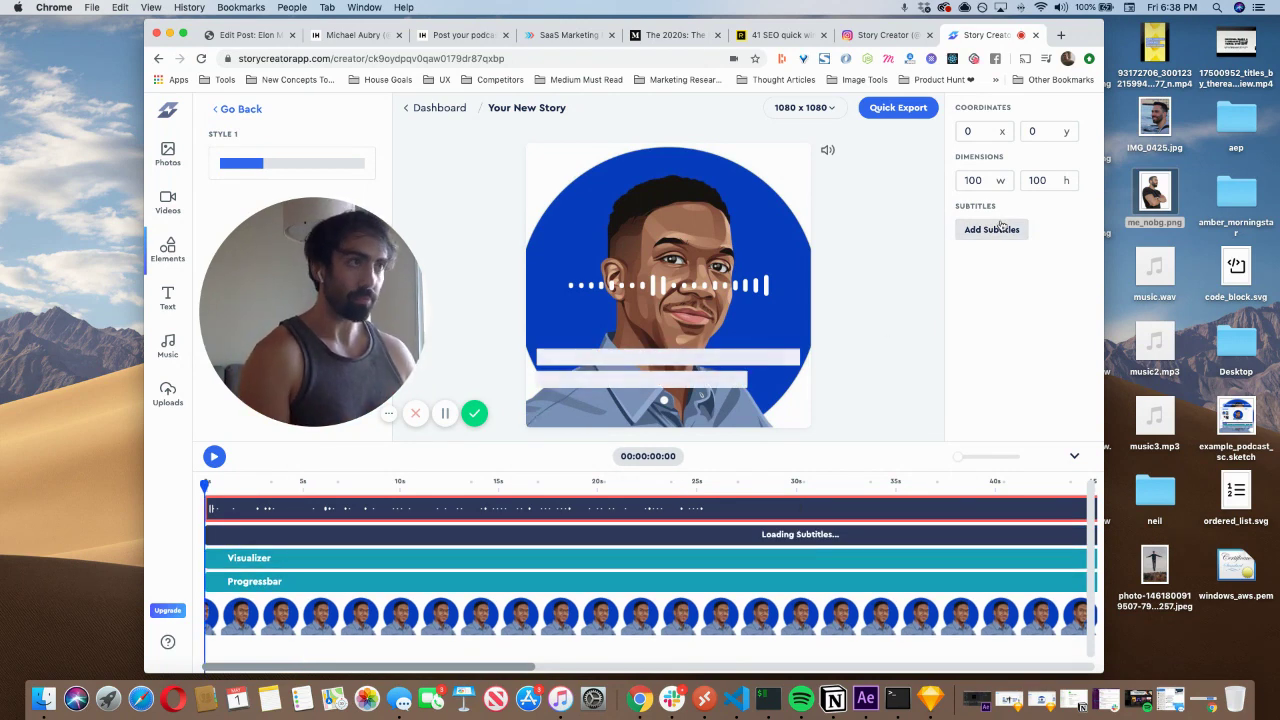
# Step: Centre the subtitle box horizontally, raise it slightly, and preview at about 27 seconds
pyautogui.moveTo(682, 366)
pyautogui.mouseDown()
pyautogui.moveTo(664, 360)
pyautogui.moveTo(664, 395)
pyautogui.moveTo(668, 150)
pyautogui.moveTo(663, 378)
pyautogui.mouseUp()
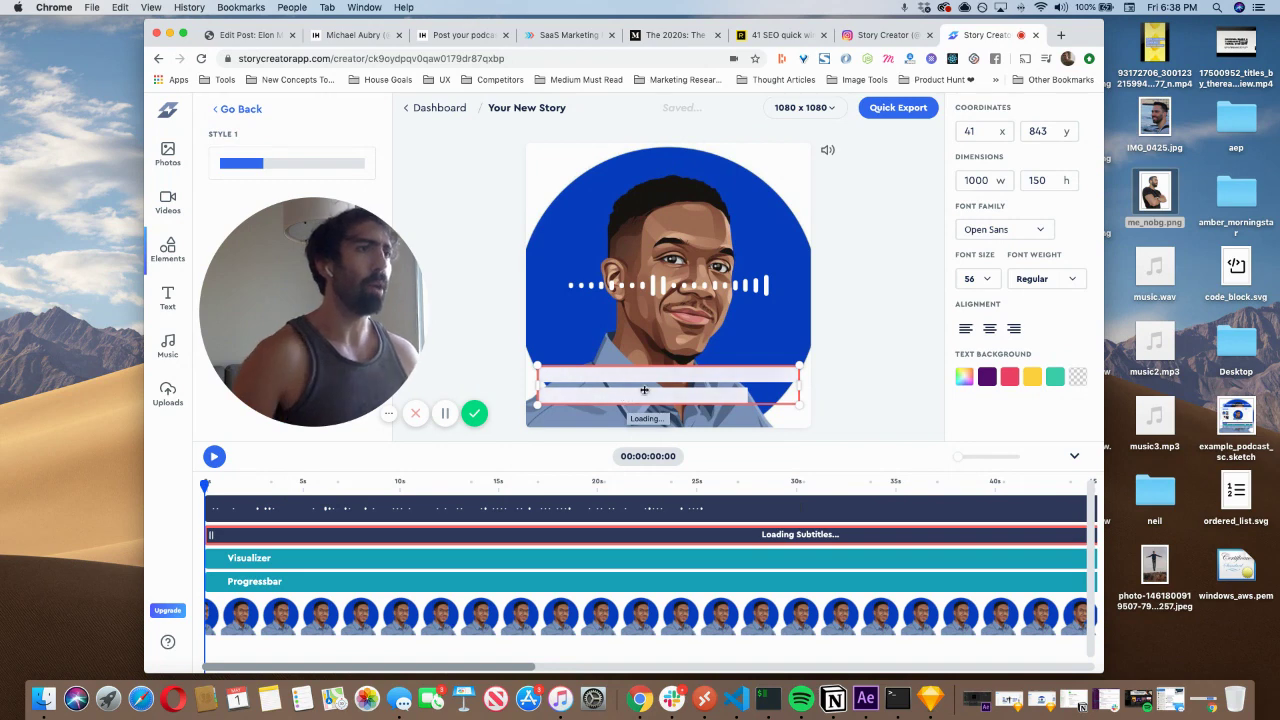
pyautogui.moveTo(643, 383); pyautogui.dragTo(642, 366)
pyautogui.moveTo(206, 487); pyautogui.dragTo(749, 495)
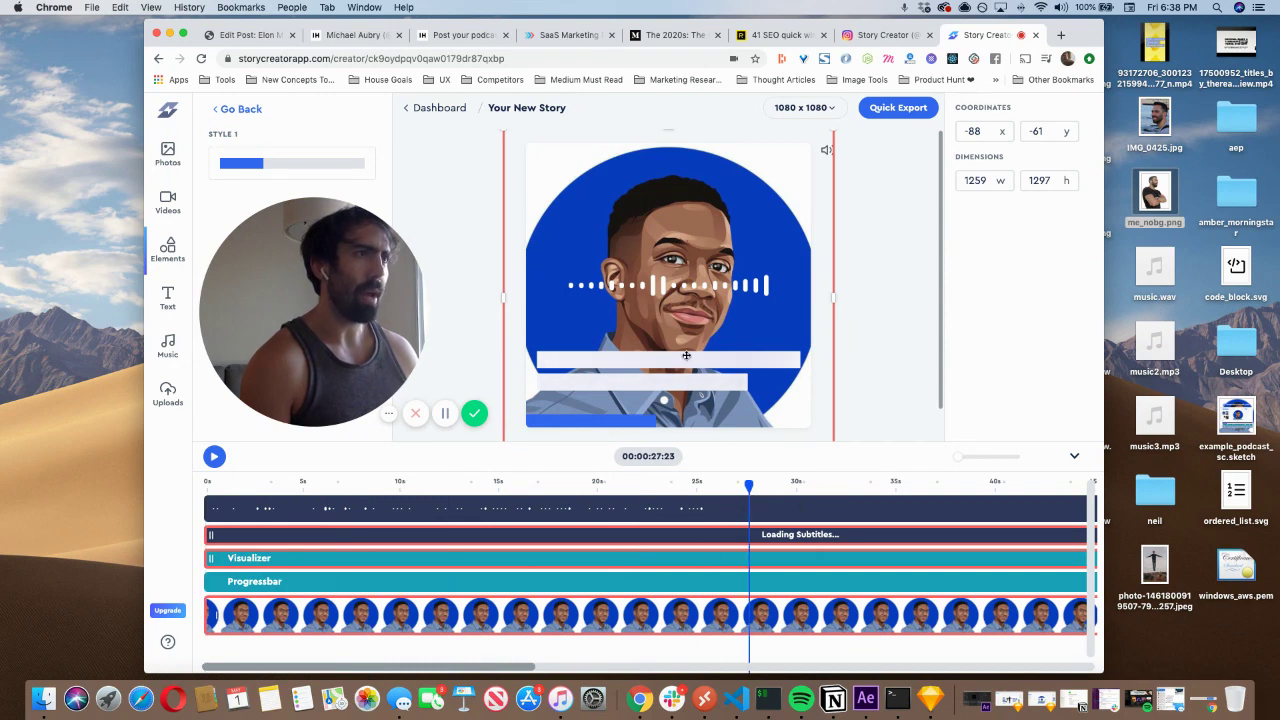
pyautogui.click(928, 323)
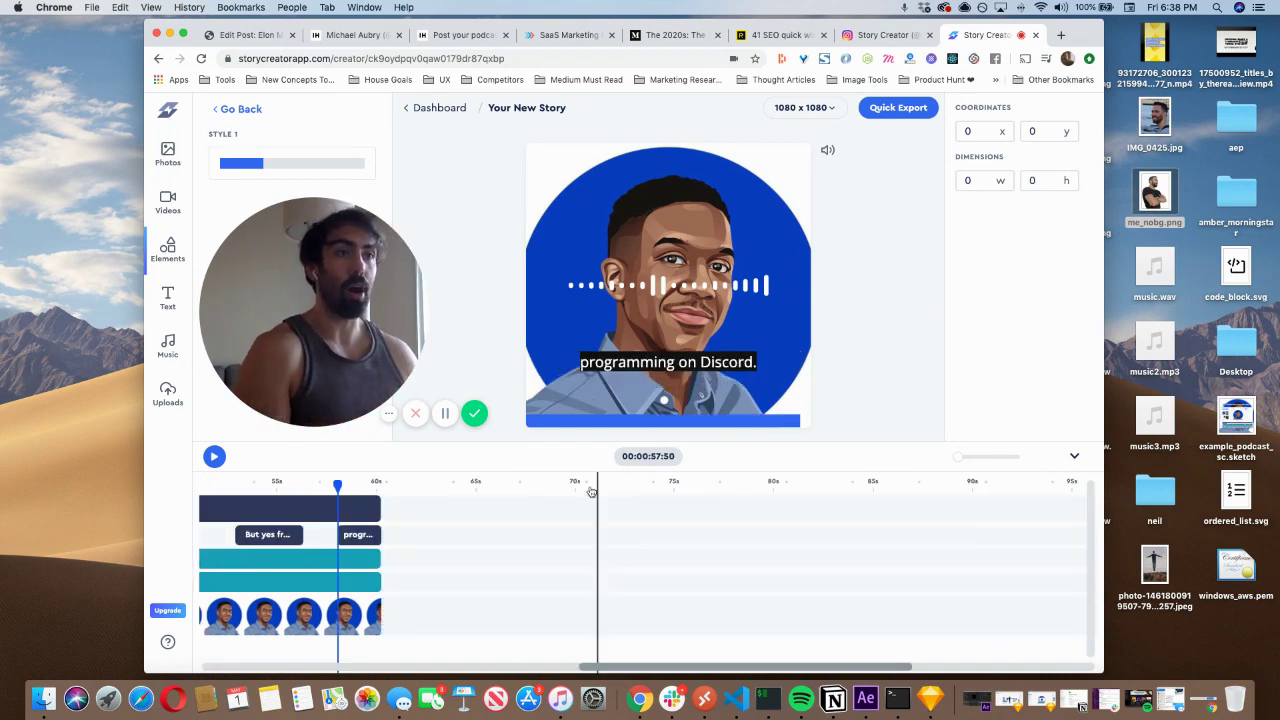
# Step: Review the subtitles from the start to 35 seconds, then start rendering with Quick Export
pyautogui.hscroll(-10, 457, 529)
pyautogui.moveTo(308, 642); pyautogui.dragTo(230, 642)
pyautogui.moveTo(233, 486); pyautogui.dragTo(901, 512)
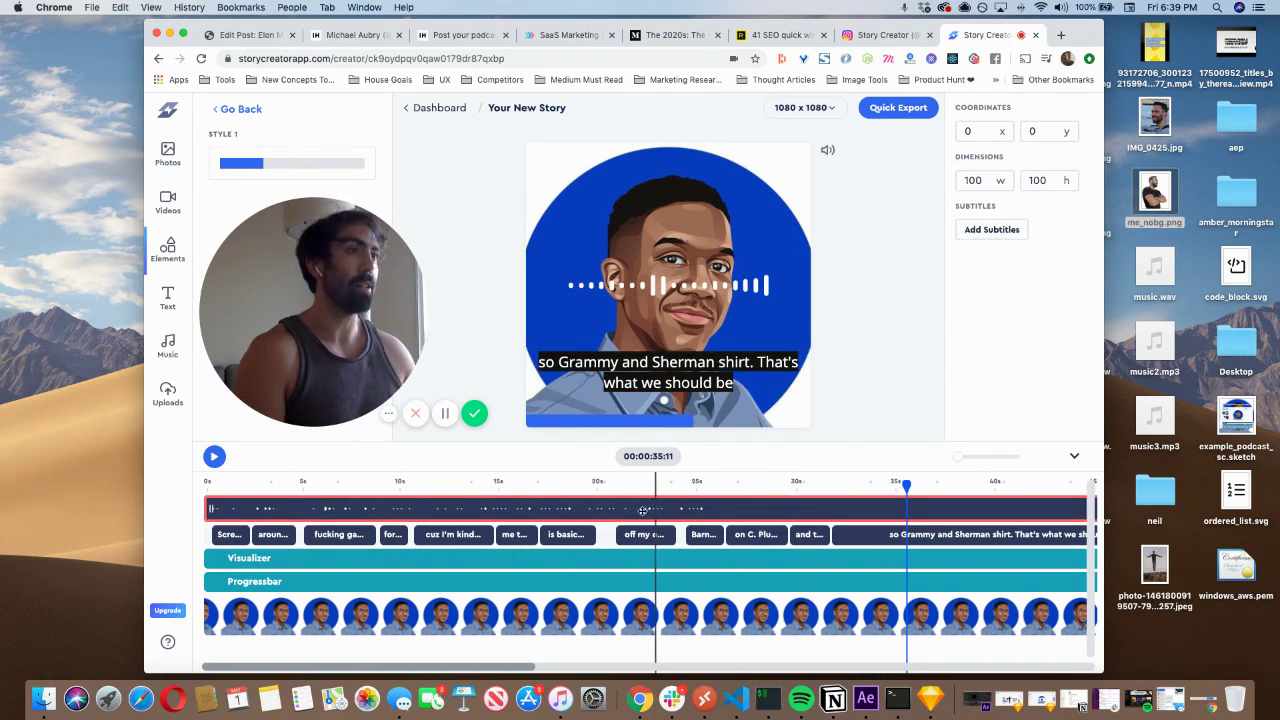
pyautogui.click(874, 108)
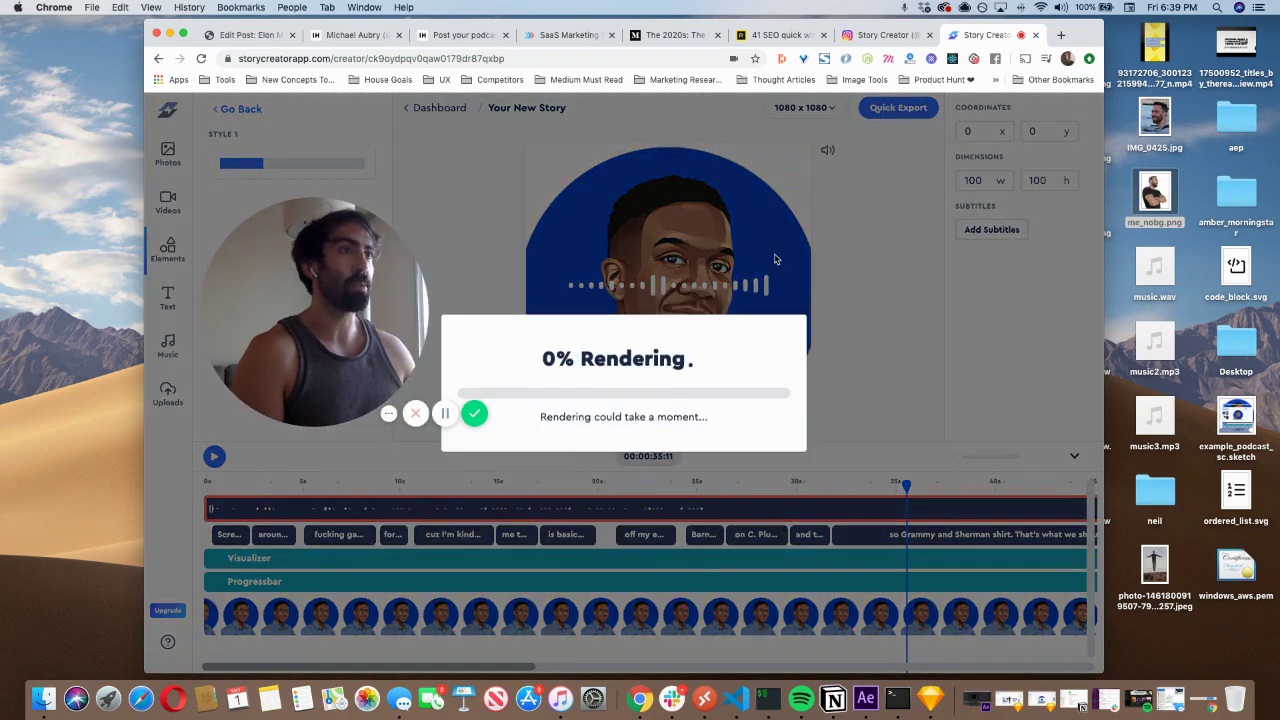
# Step: Open the first audiogram post on the Instagram profile grid and pause its video
pyautogui.click(880, 35)
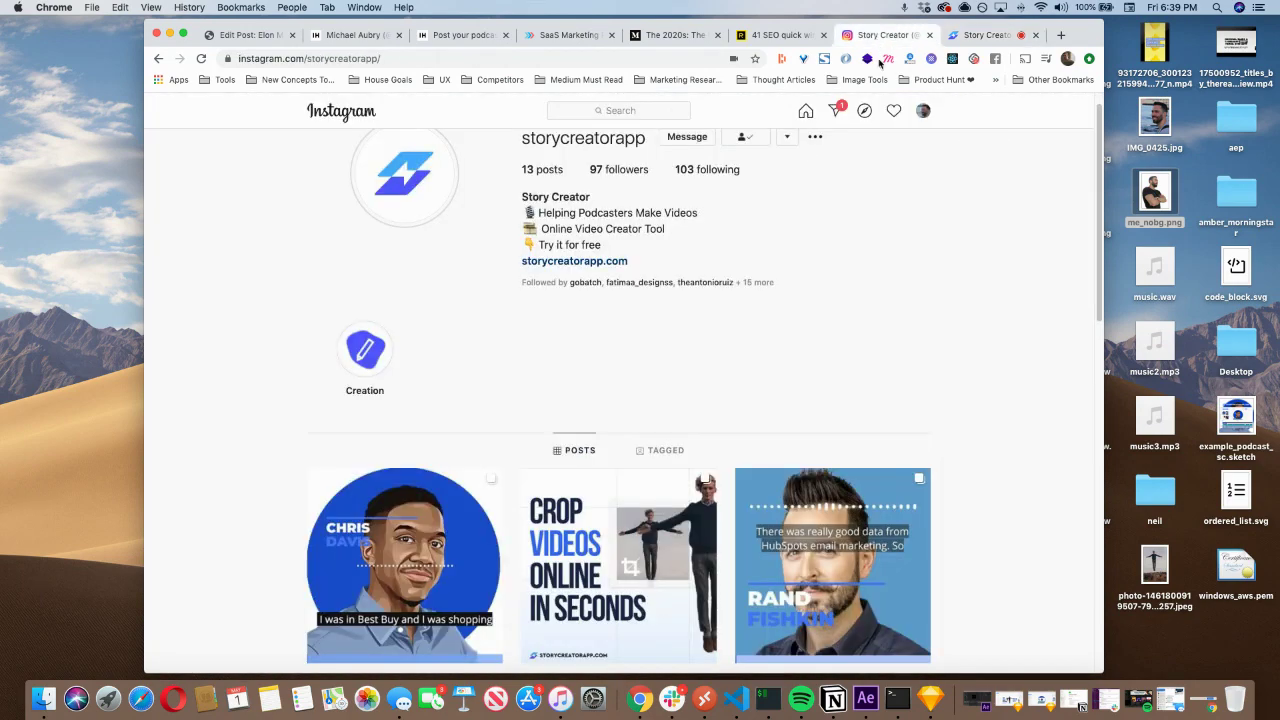
pyautogui.click(490, 505)
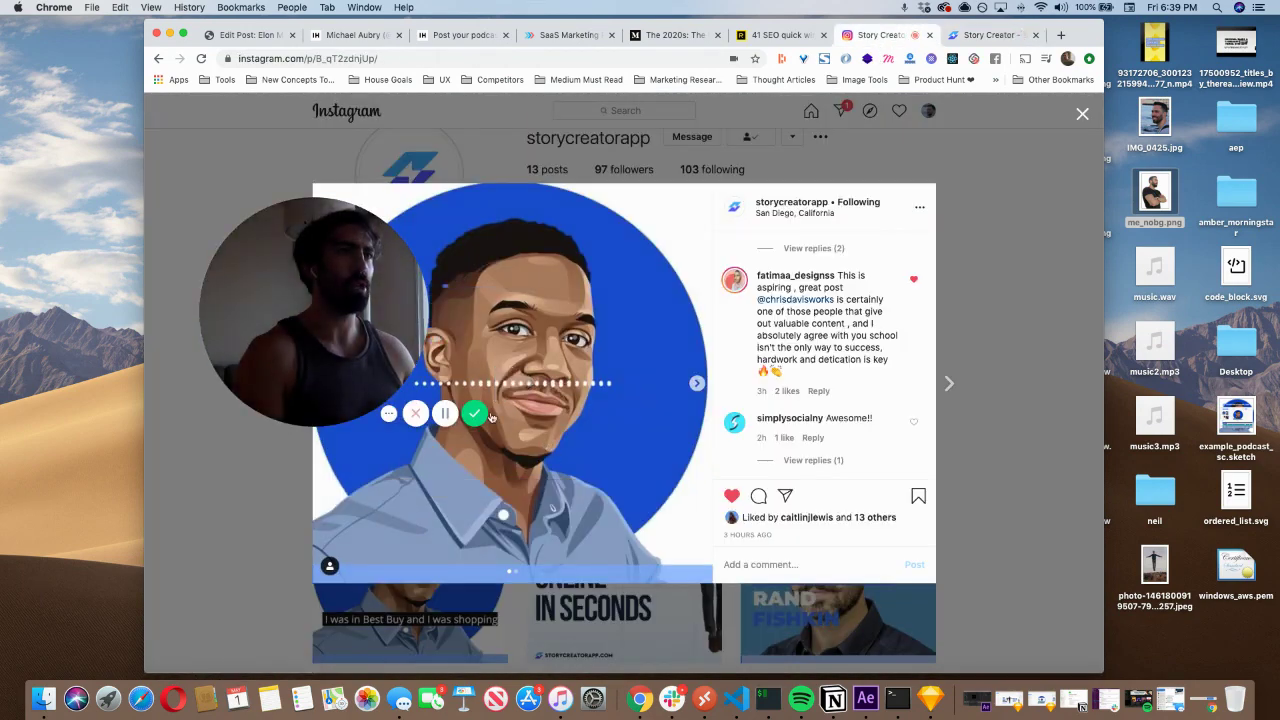
pyautogui.moveTo(320, 294); pyautogui.dragTo(277, 512)
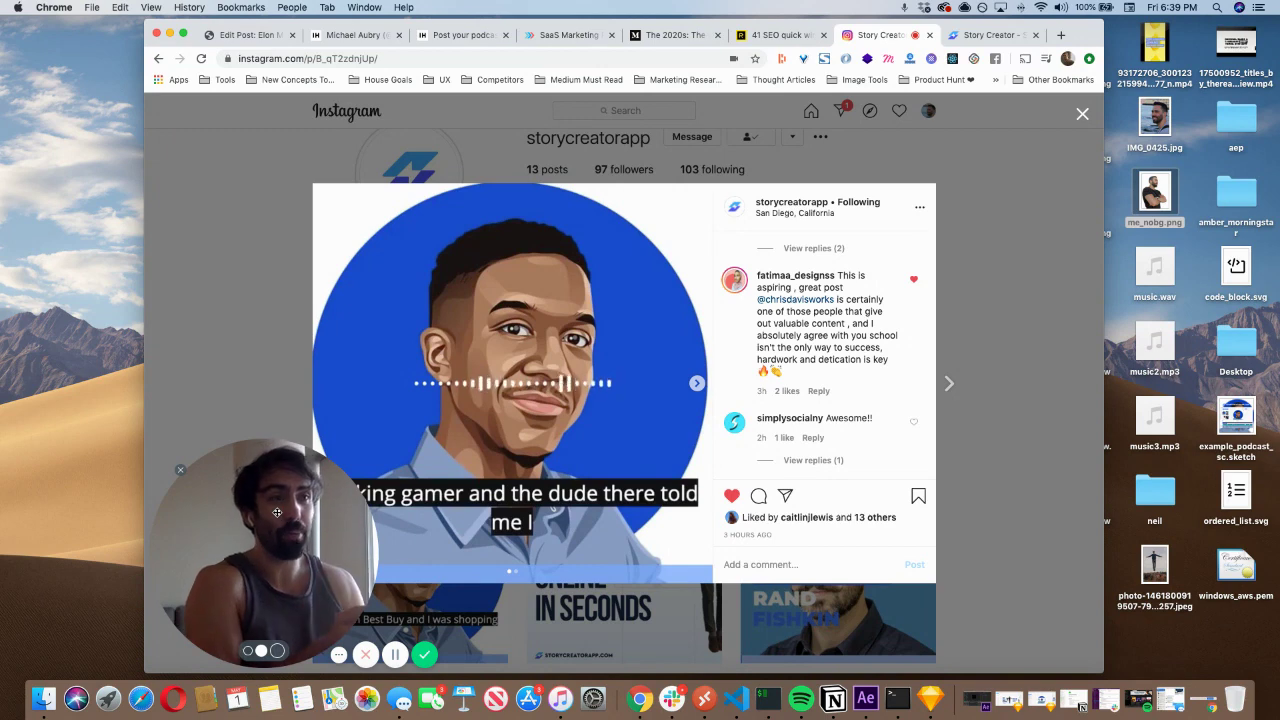
pyautogui.click(515, 390)
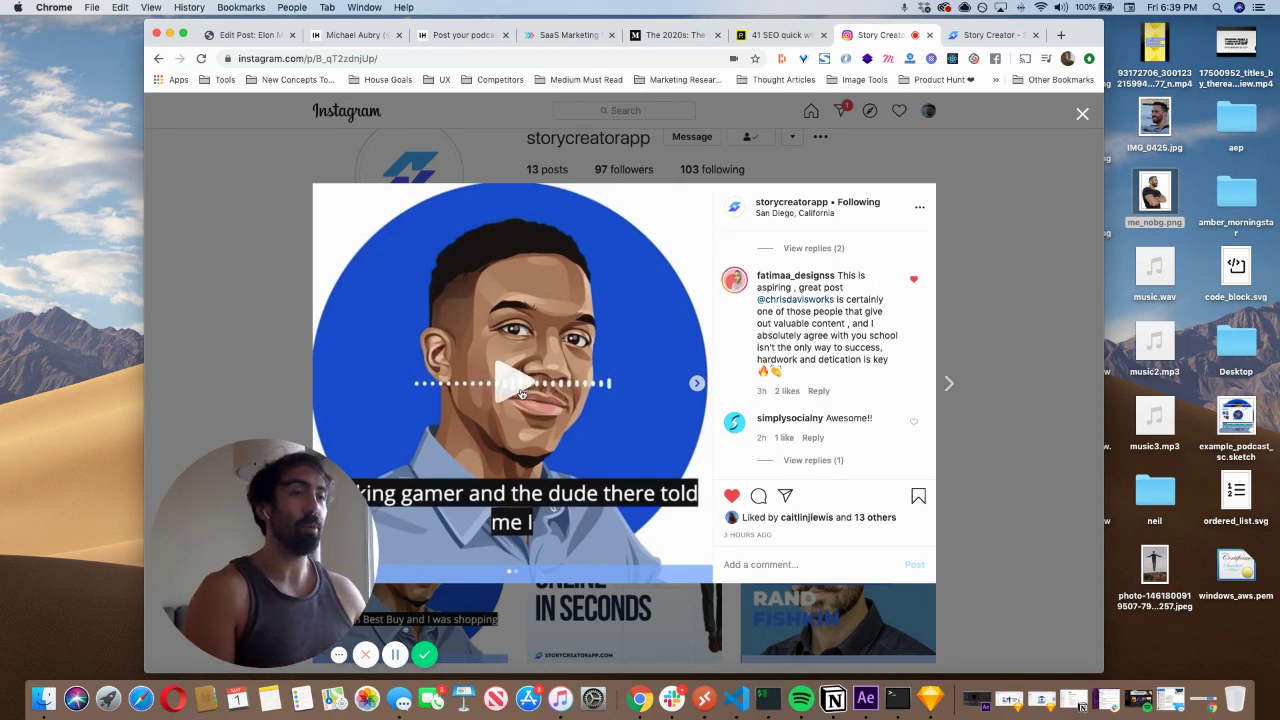